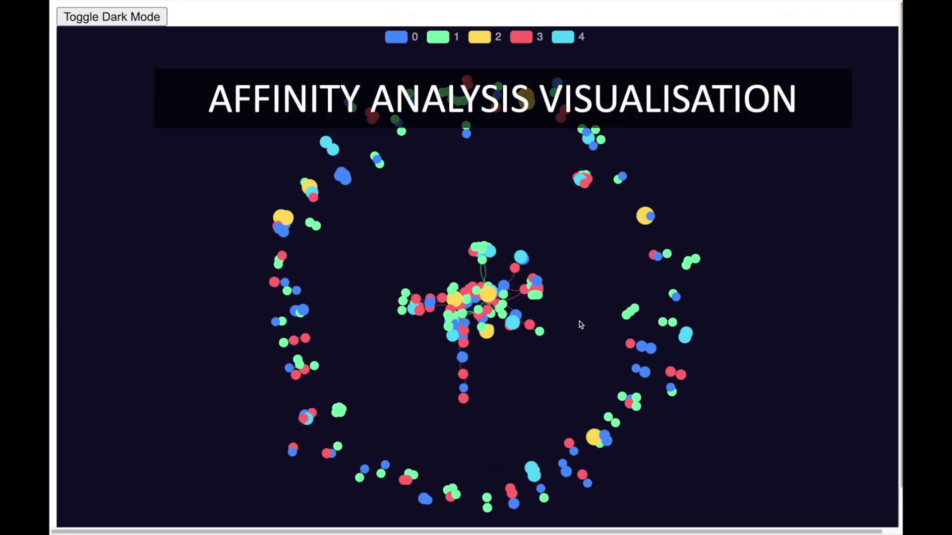
# Check the PLEASEONEPERSONMETALSIGN node's affinity value in the affinity cluster graph
pyautogui.click(554, 305)
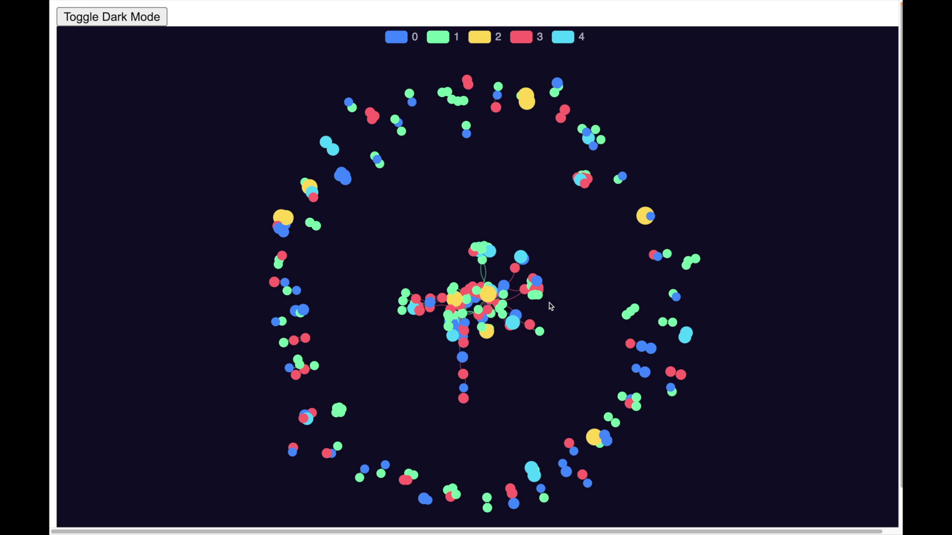
pyautogui.moveTo(541, 298)
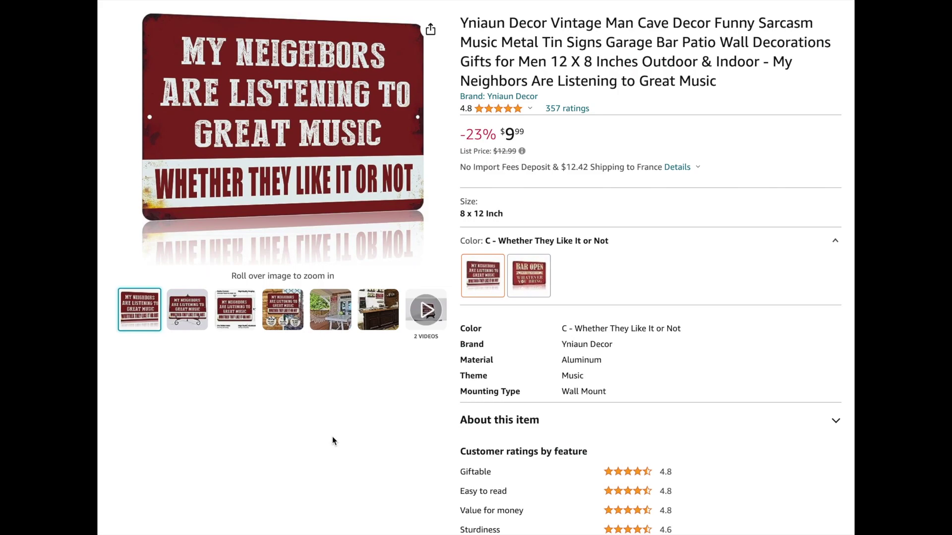
# Scroll the metal sign's Amazon page down to 'Products related to this item' and highlight that heading
pyautogui.scroll(-10, 332, 436)
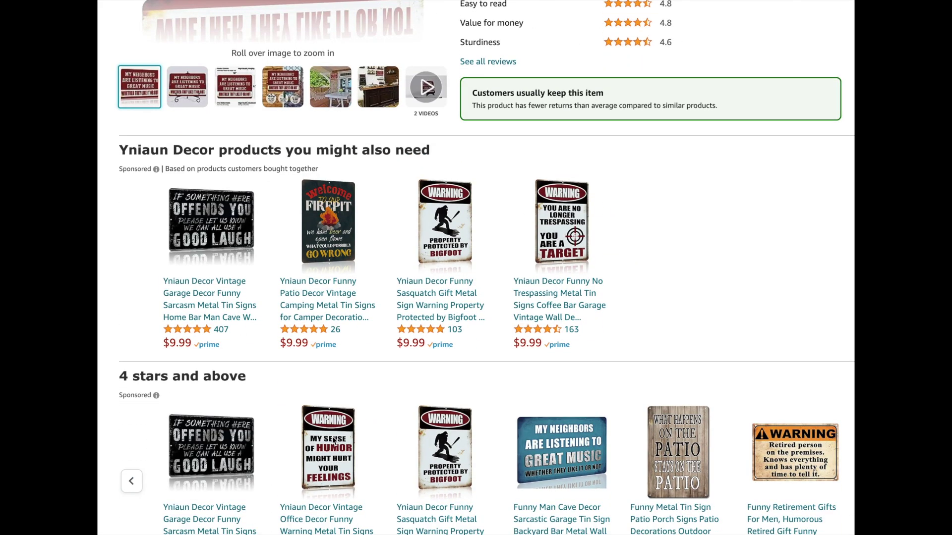
pyautogui.scroll(-8, 333, 441)
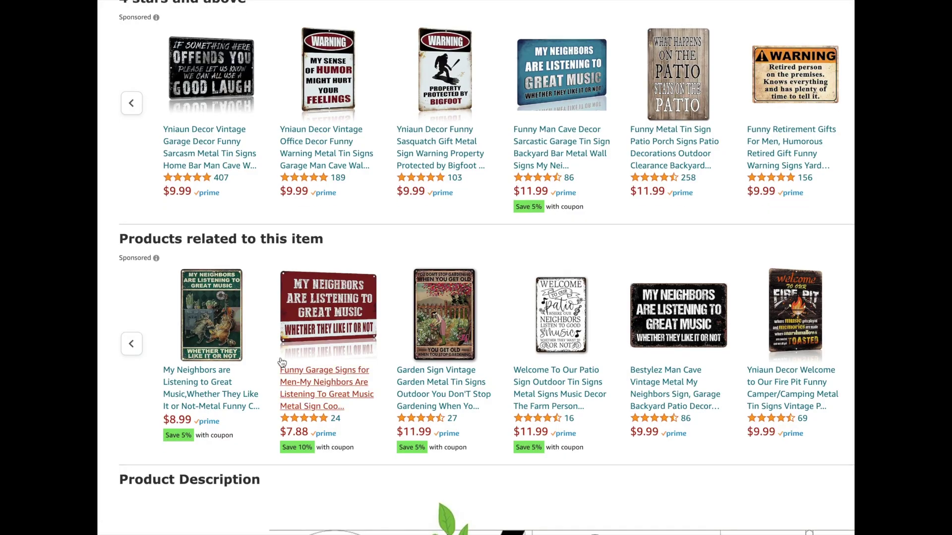
pyautogui.moveTo(117, 236); pyautogui.dragTo(373, 242)
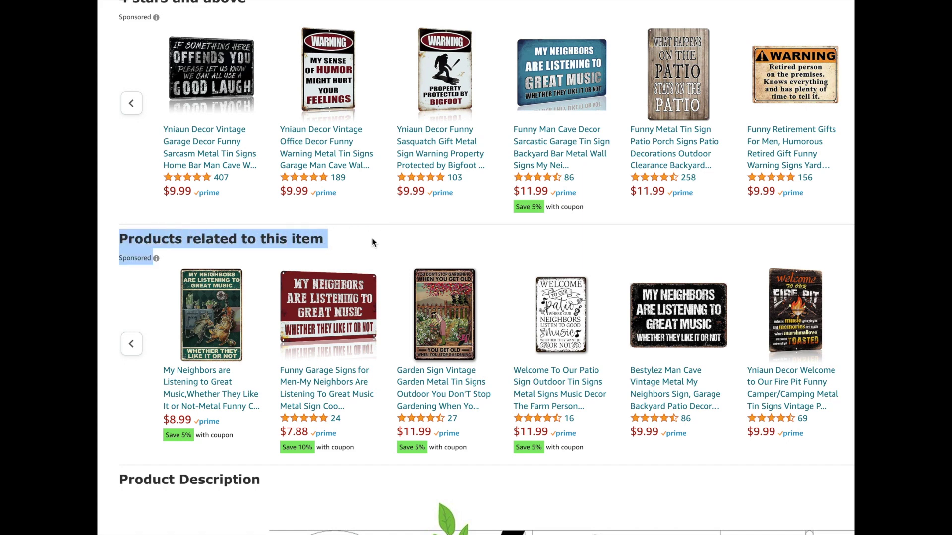
pyautogui.click(372, 239)
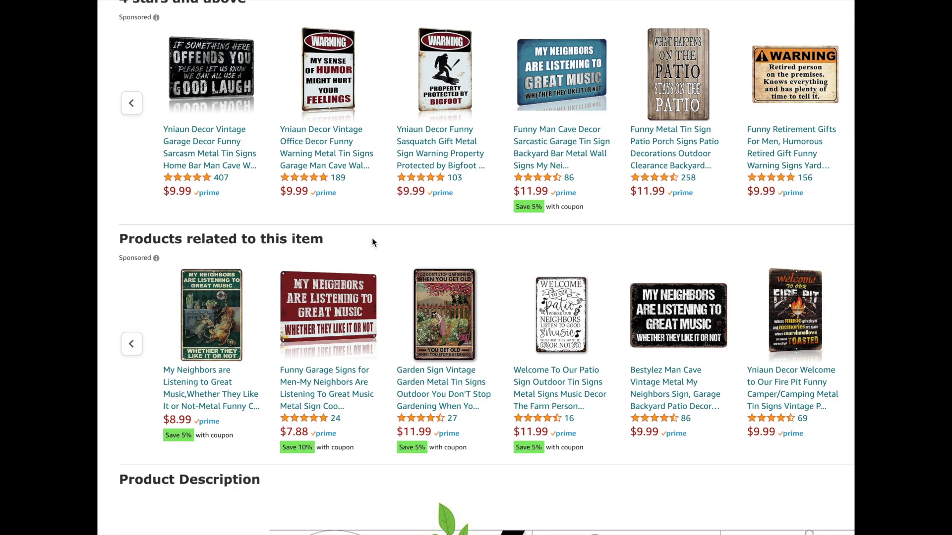
pyautogui.scroll(13, 332, 437)
pyautogui.scroll(-5, 333, 441)
pyautogui.scroll(-4, 333, 439)
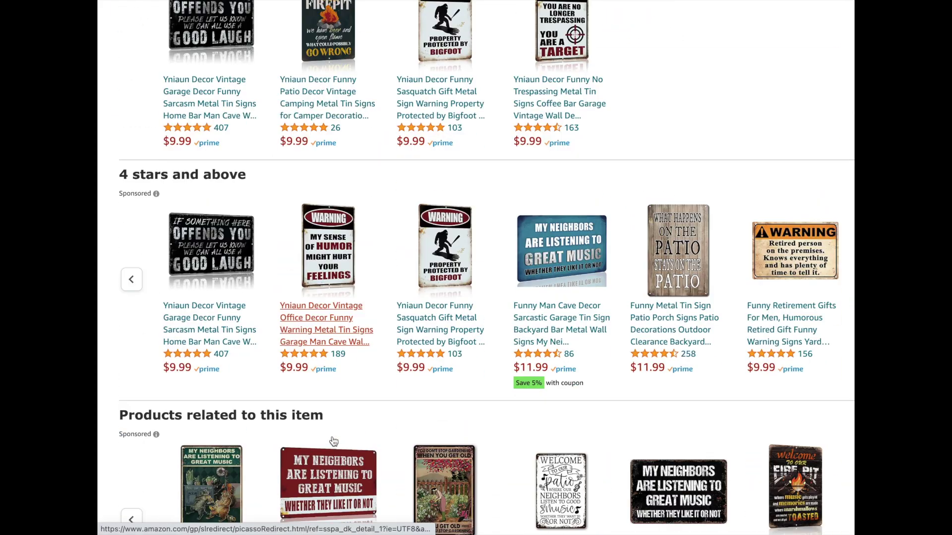
pyautogui.scroll(-4, 332, 436)
pyautogui.moveTo(127, 236); pyautogui.dragTo(373, 242)
pyautogui.click(372, 239)
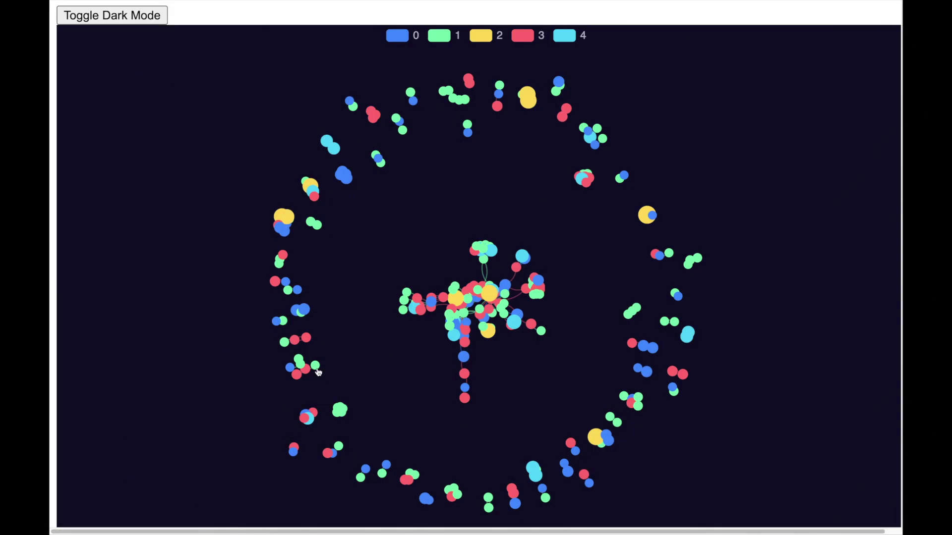
# Inspect product nodes in the affinity graph, then bring up the Top 50 Dark Purple Orange confidence heatmap
pyautogui.moveTo(318, 373)
pyautogui.moveTo(296, 377)
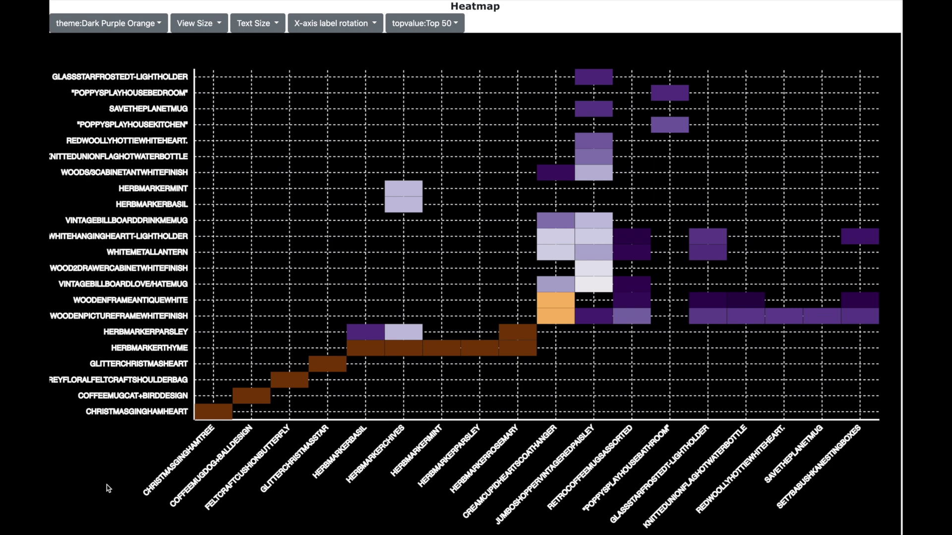
# Read the confidence values of several heatmap cells before returning to the home page
pyautogui.moveTo(207, 415)
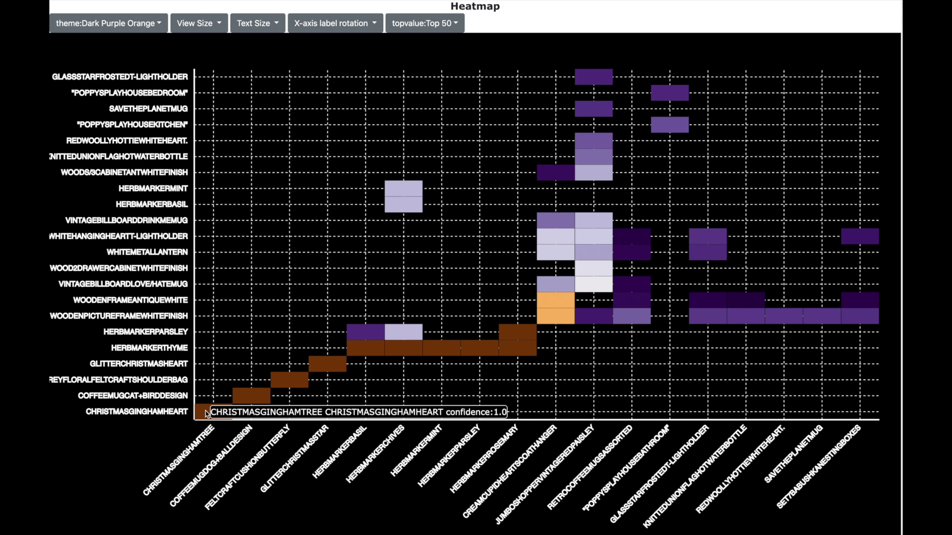
pyautogui.moveTo(244, 395)
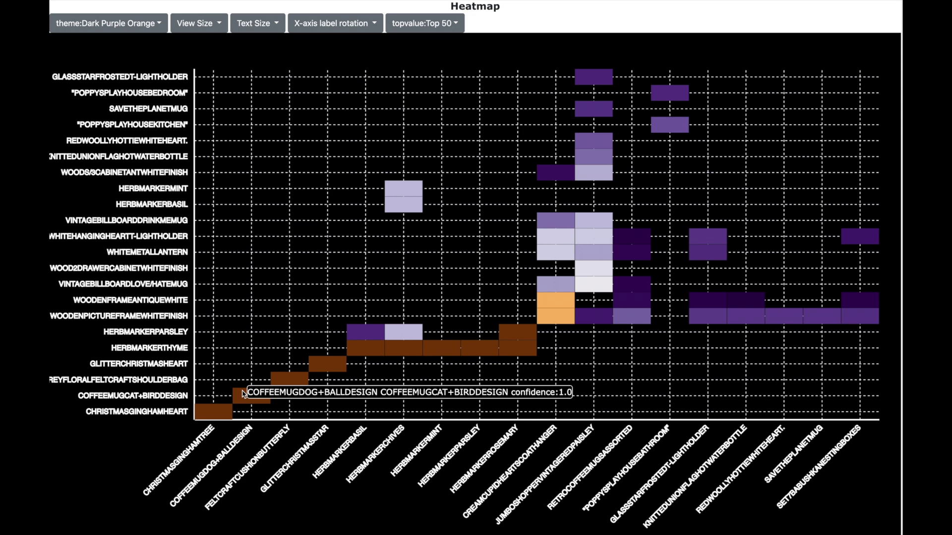
pyautogui.moveTo(329, 369)
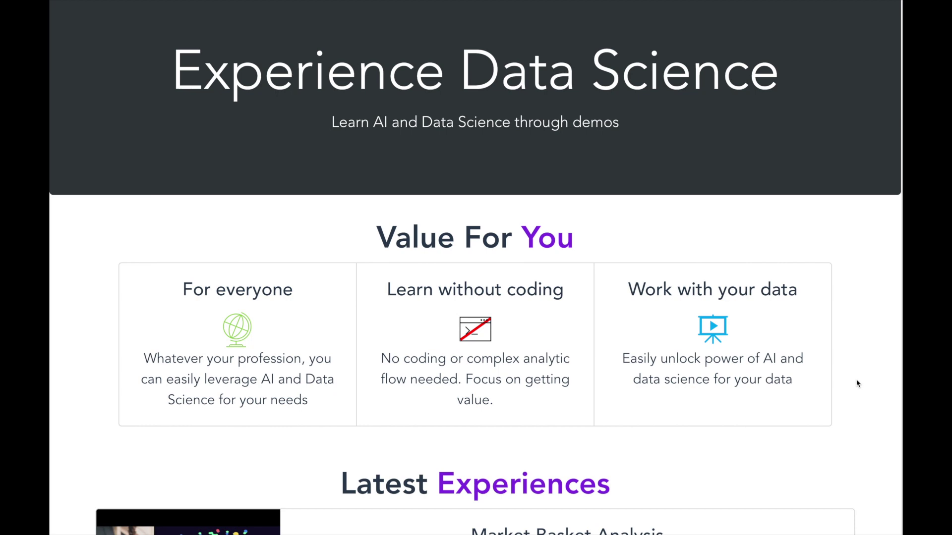
# Start the hands-on Market Basket Analysis and select the online_retail_csv sample dataset
pyautogui.scroll(-6, 858, 383)
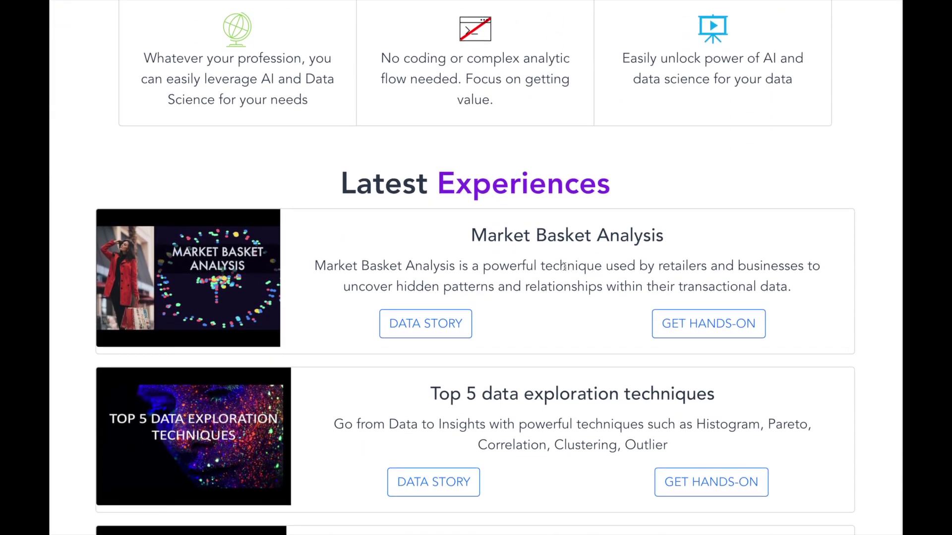
pyautogui.moveTo(471, 236); pyautogui.dragTo(688, 232)
pyautogui.click(689, 233)
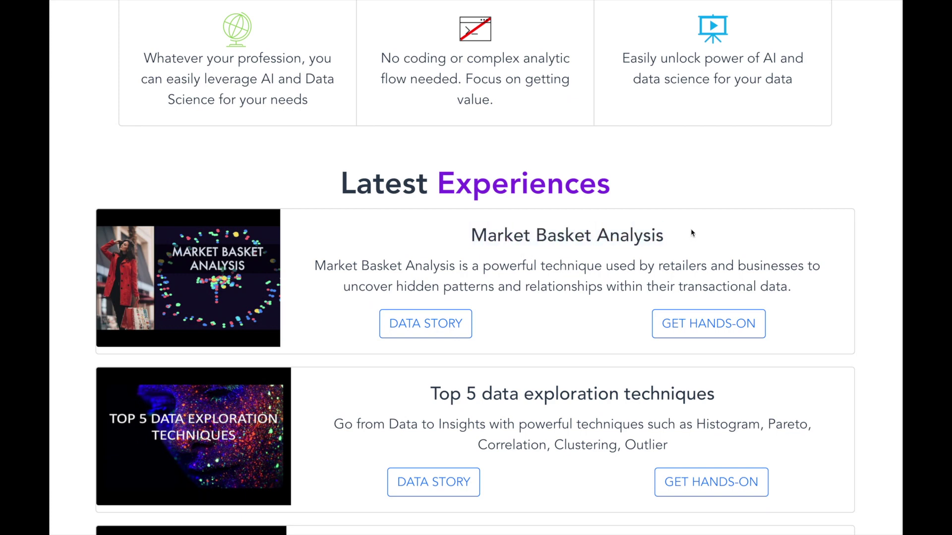
pyautogui.click(687, 324)
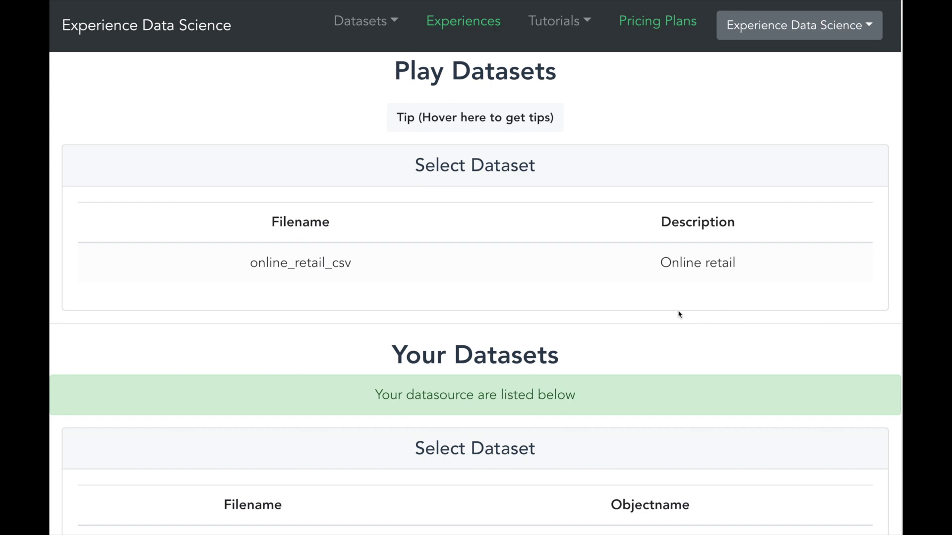
pyautogui.click(593, 271)
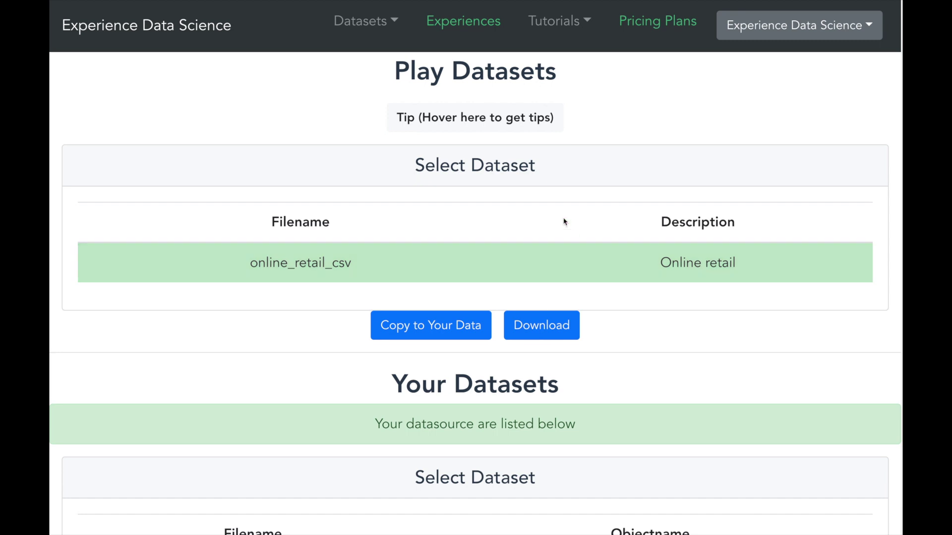
# Copy online_retail_csv into Your Datasets
pyautogui.moveTo(525, 129)
pyautogui.scroll(-2, 542, 219)
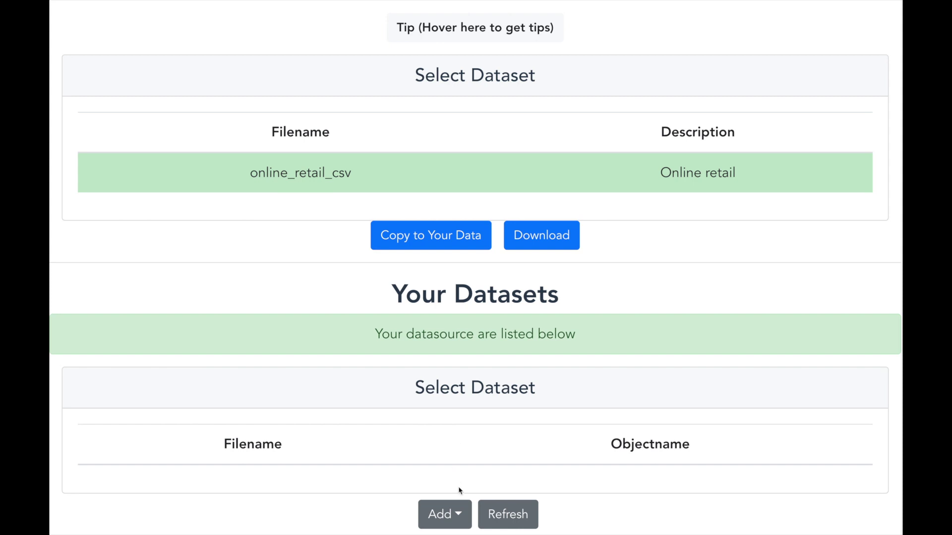
pyautogui.click(460, 518)
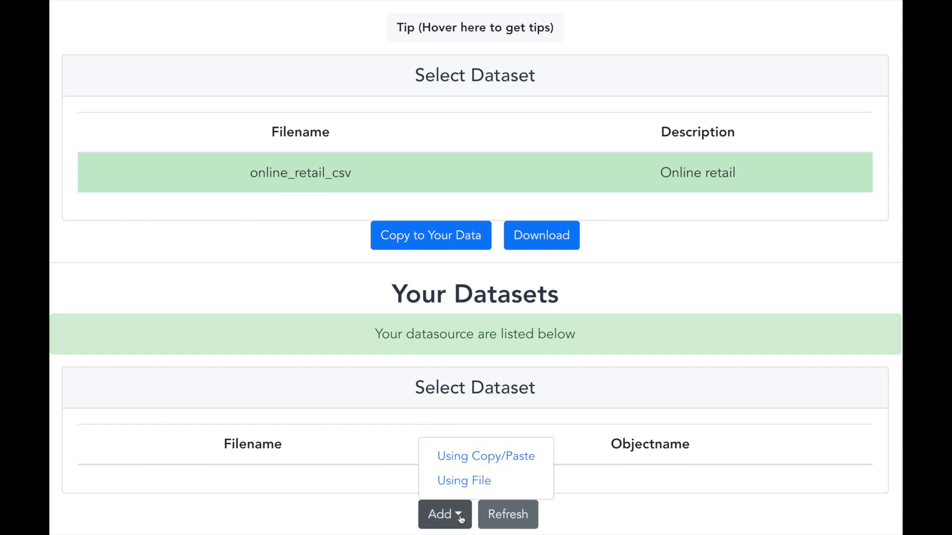
pyautogui.click(460, 518)
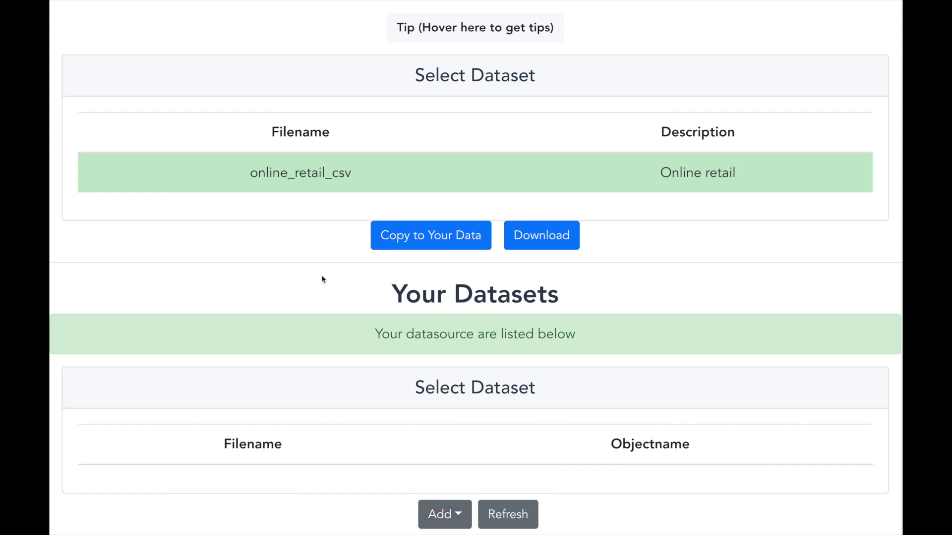
pyautogui.scroll(1, 322, 280)
pyautogui.scroll(1, 322, 280)
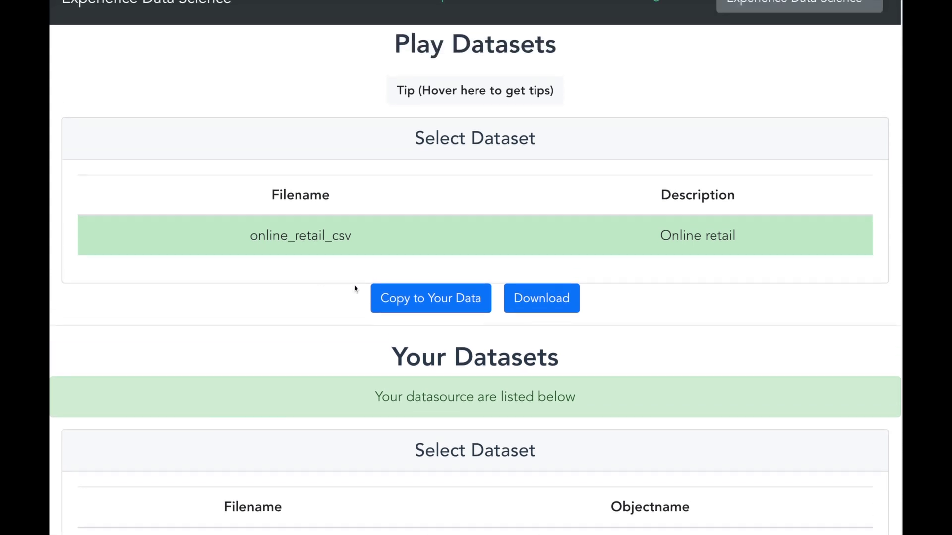
pyautogui.scroll(1, 354, 289)
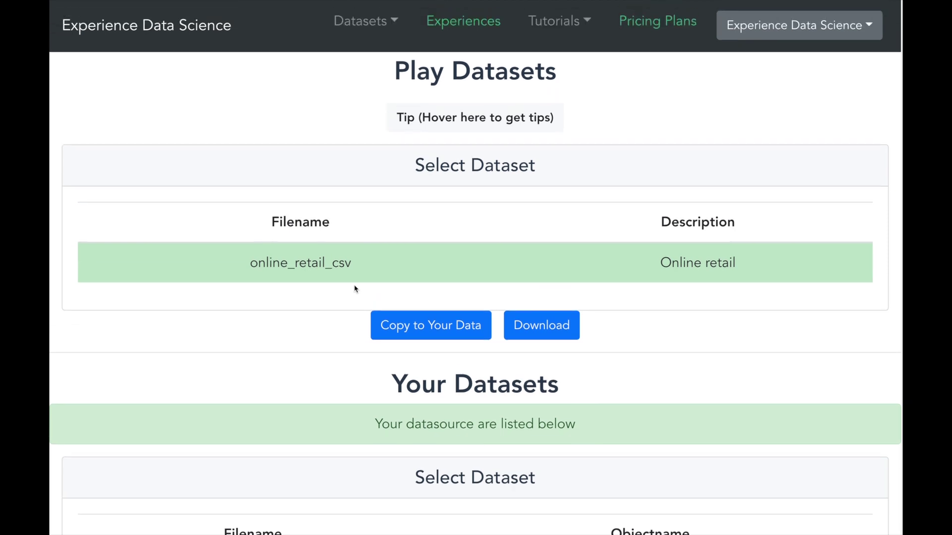
pyautogui.click(385, 327)
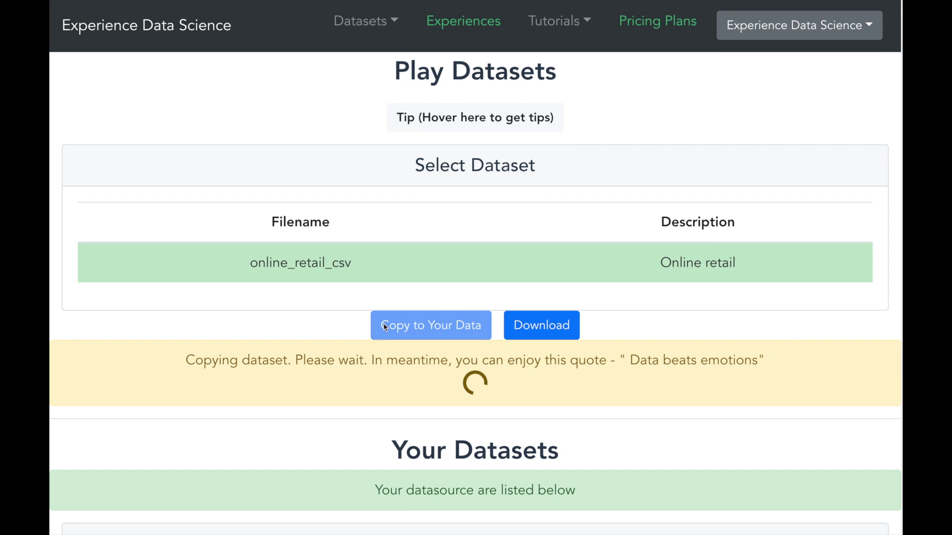
# Select the copied online_retail_csv and open it in Analytics
pyautogui.scroll(-3, 331, 320)
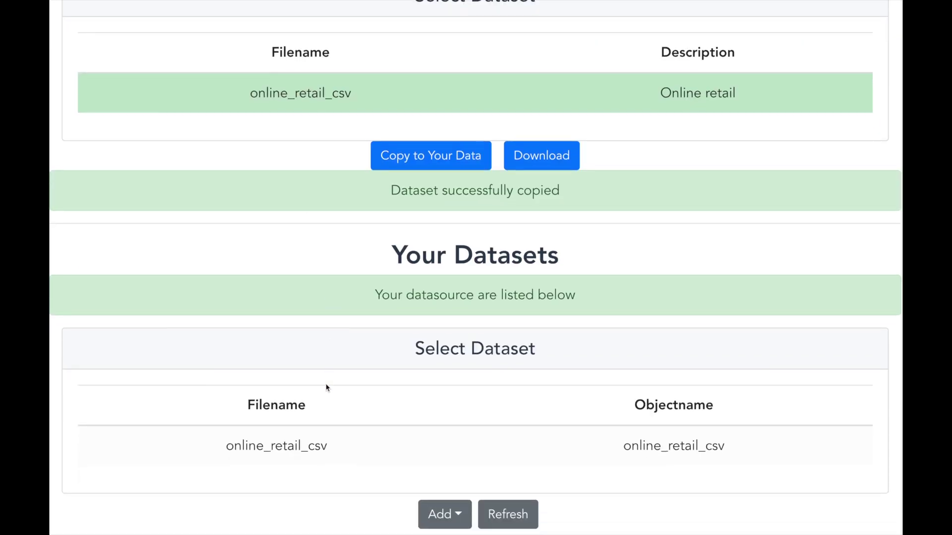
pyautogui.click(333, 446)
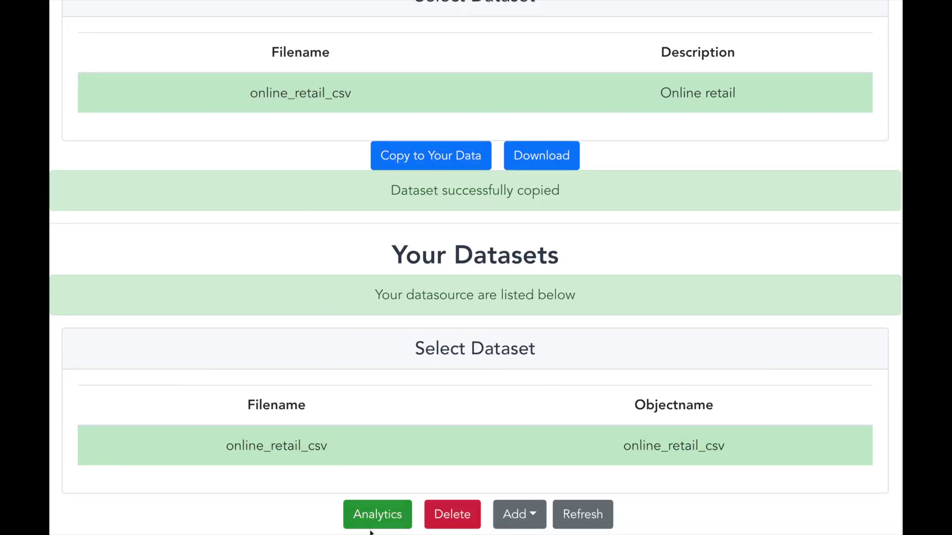
pyautogui.click(373, 528)
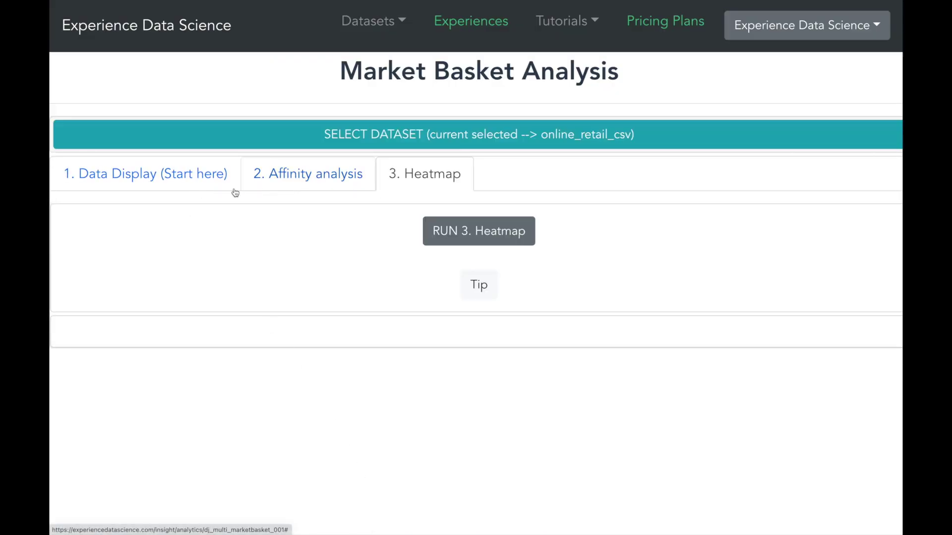
# Open the Data Display step and set it to show 10 sample records
pyautogui.click(195, 187)
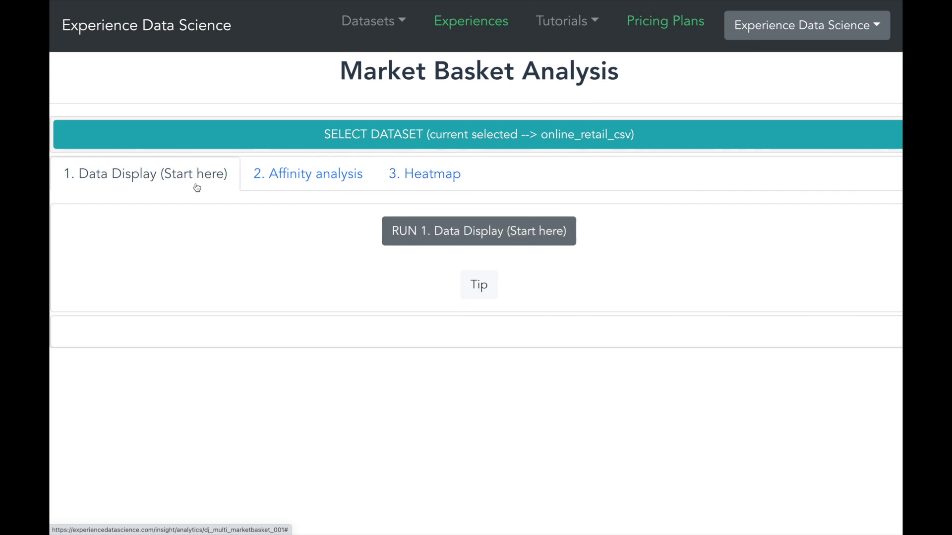
pyautogui.click(396, 244)
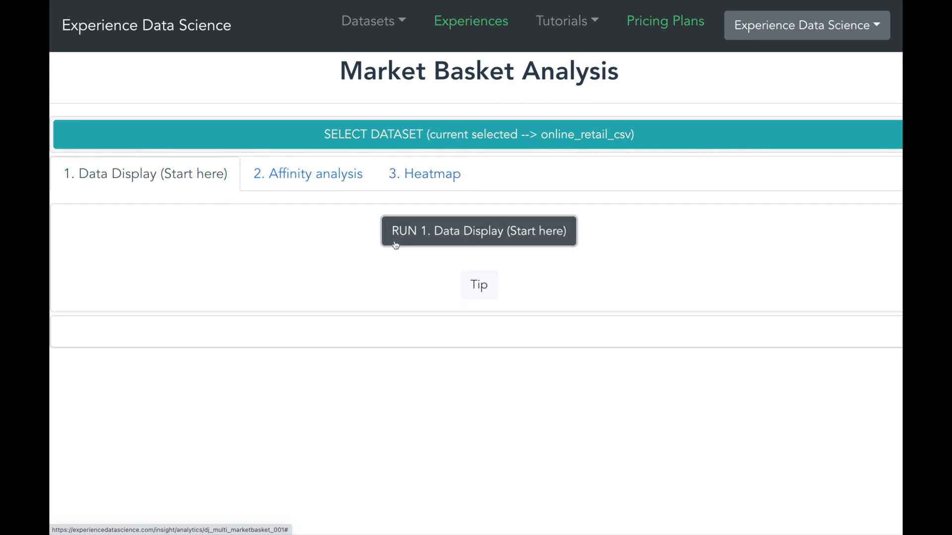
pyautogui.scroll(-1, 393, 245)
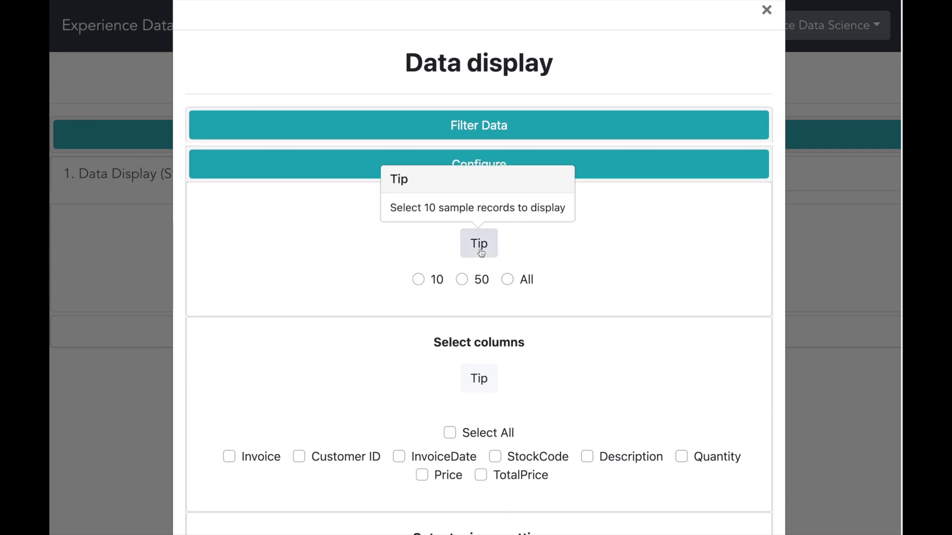
pyautogui.click(418, 279)
# Include all columns, make the output sharable, and run the data display
pyautogui.scroll(-1, 418, 279)
pyautogui.scroll(-4, 418, 278)
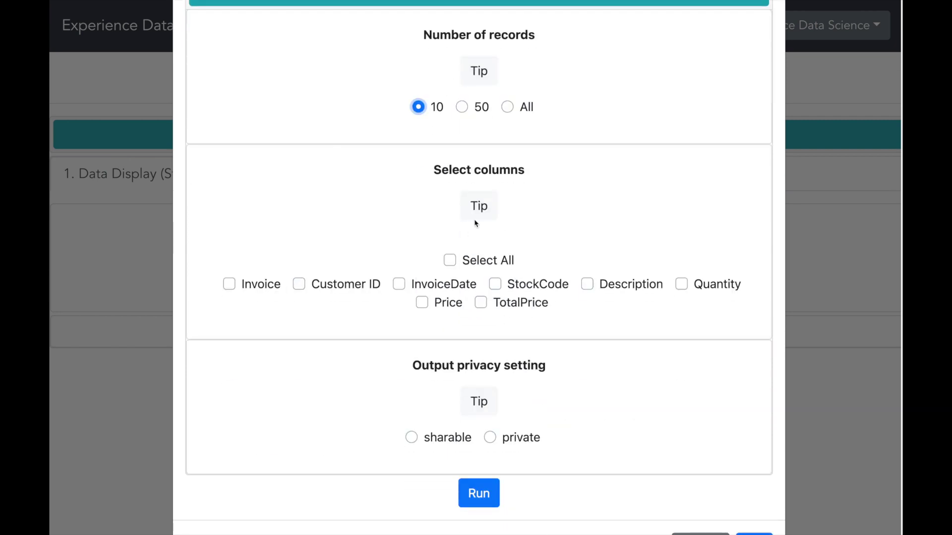
pyautogui.click(450, 260)
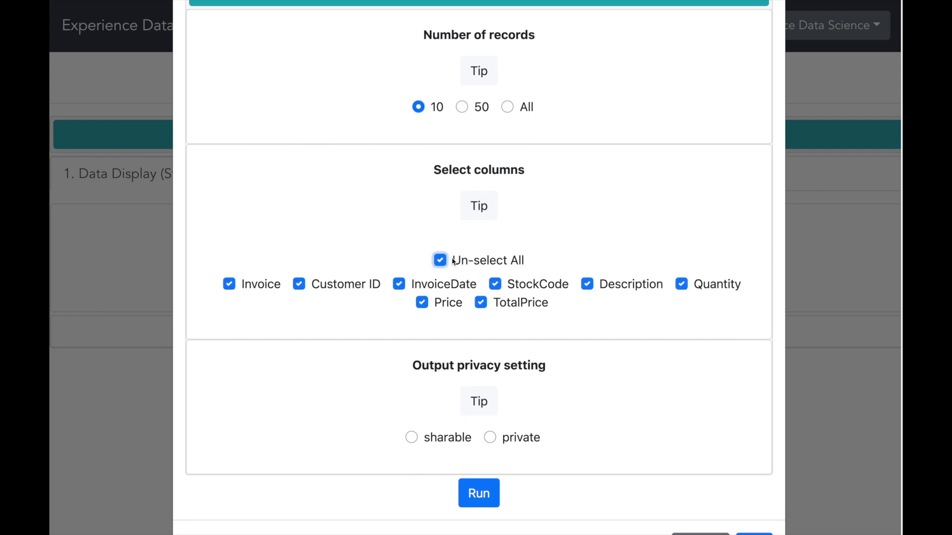
pyautogui.scroll(-2, 452, 261)
pyautogui.moveTo(469, 336)
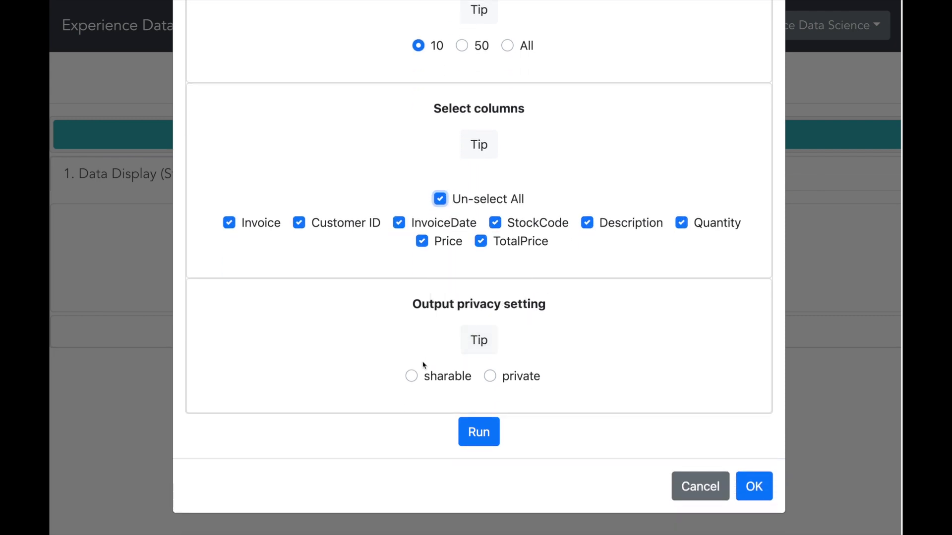
pyautogui.click(412, 376)
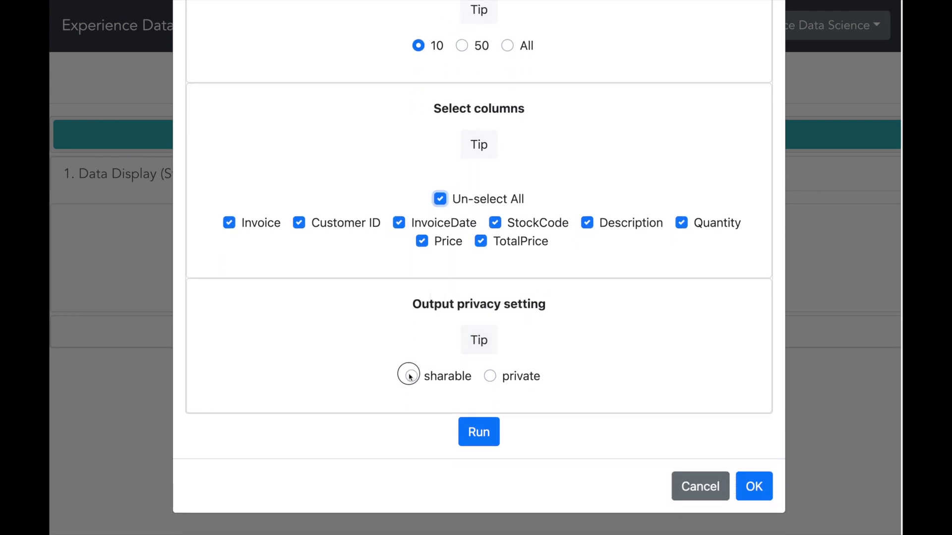
pyautogui.click(479, 433)
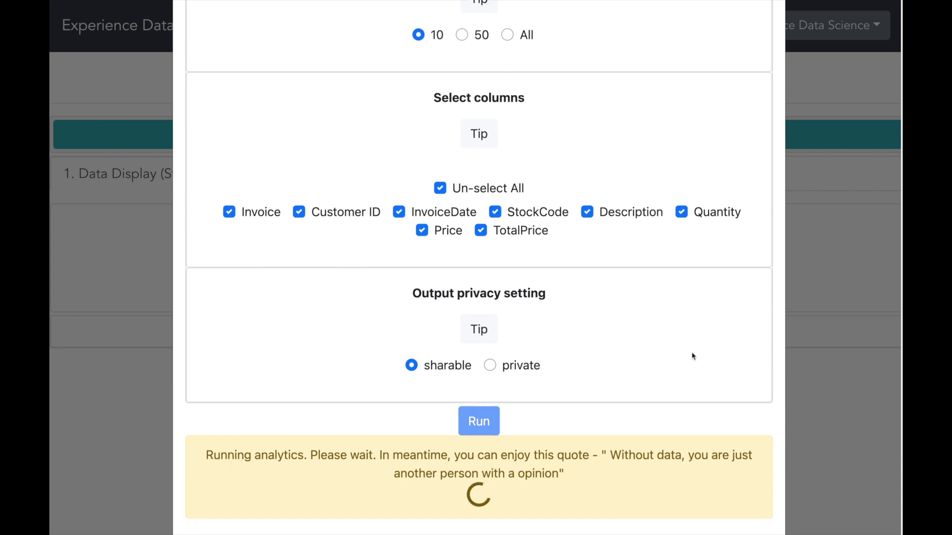
# Close the results and review the loaded invoice table before the Affinity analysis step
pyautogui.scroll(-1, 692, 356)
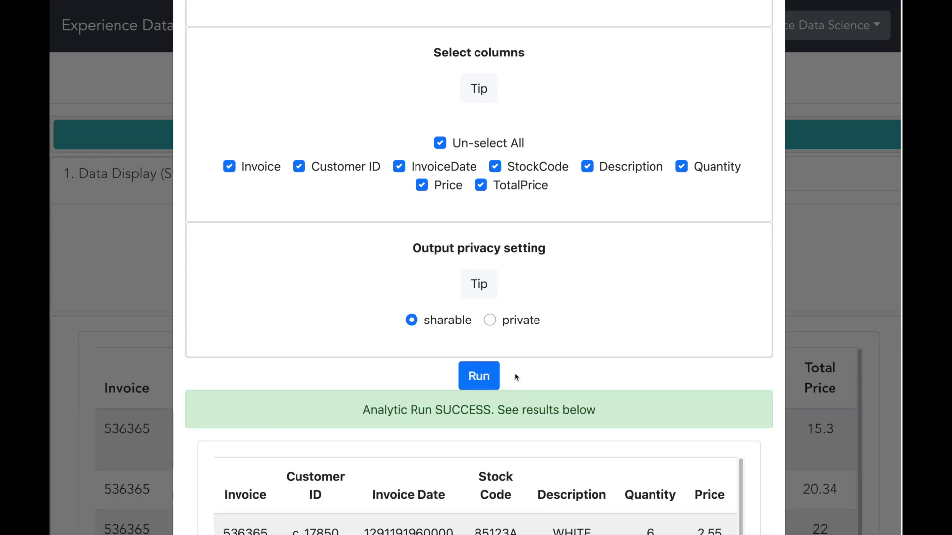
pyautogui.scroll(-10, 728, 395)
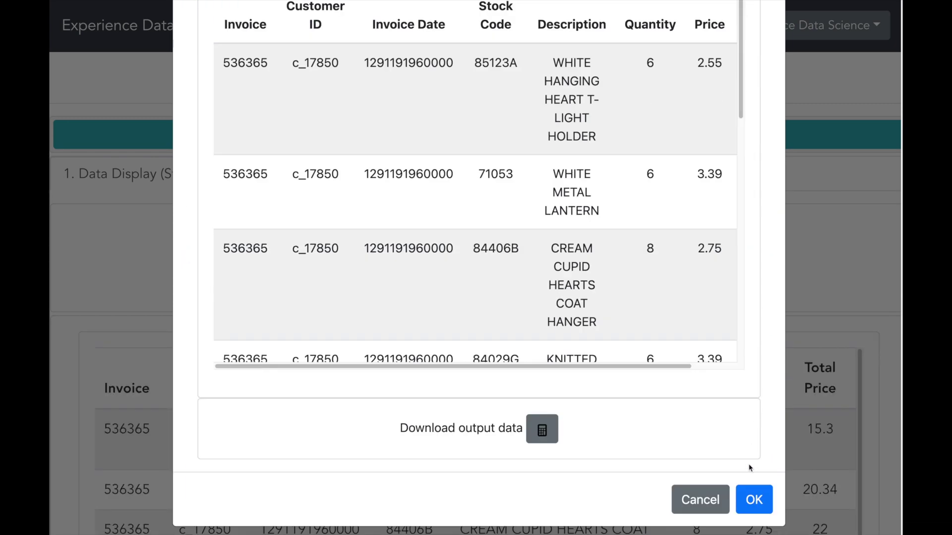
pyautogui.click(753, 500)
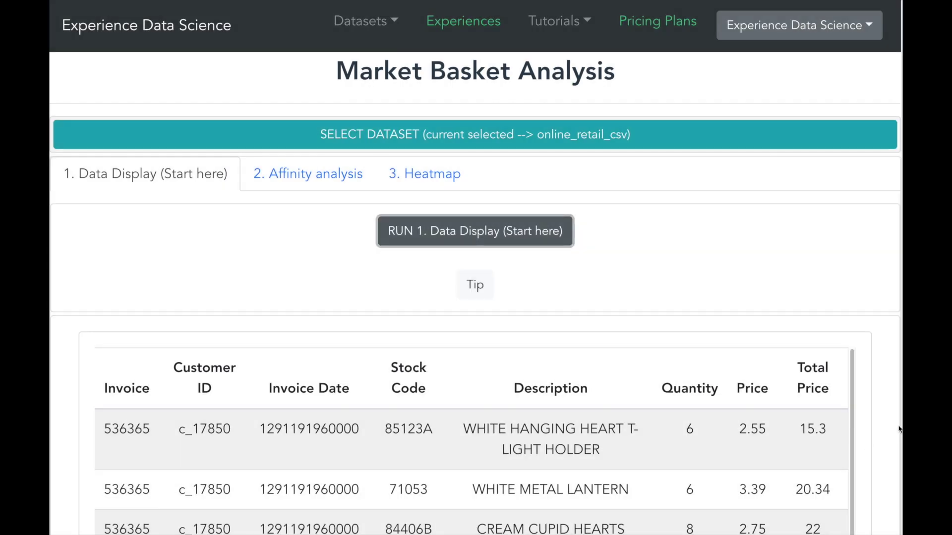
pyautogui.scroll(-1, 900, 430)
pyautogui.scroll(-1, 899, 429)
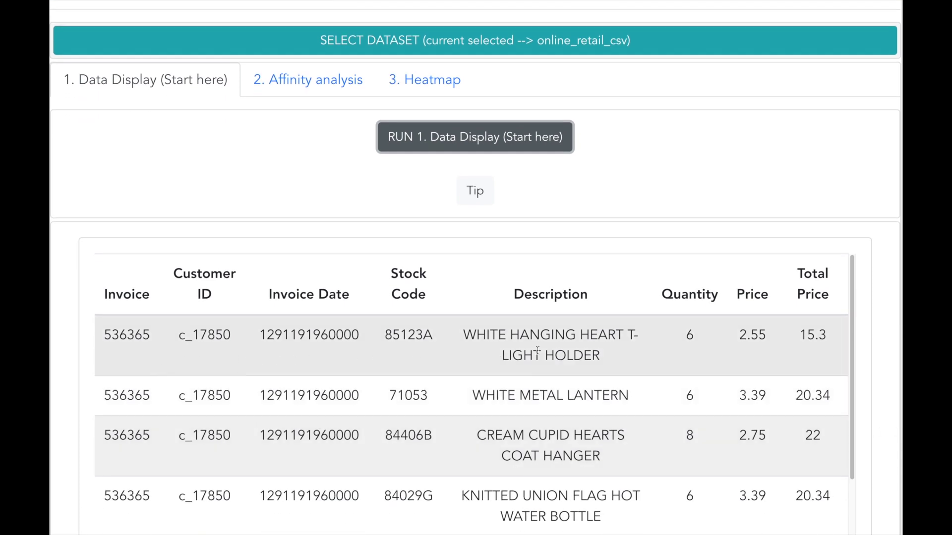
pyautogui.scroll(2, 879, 344)
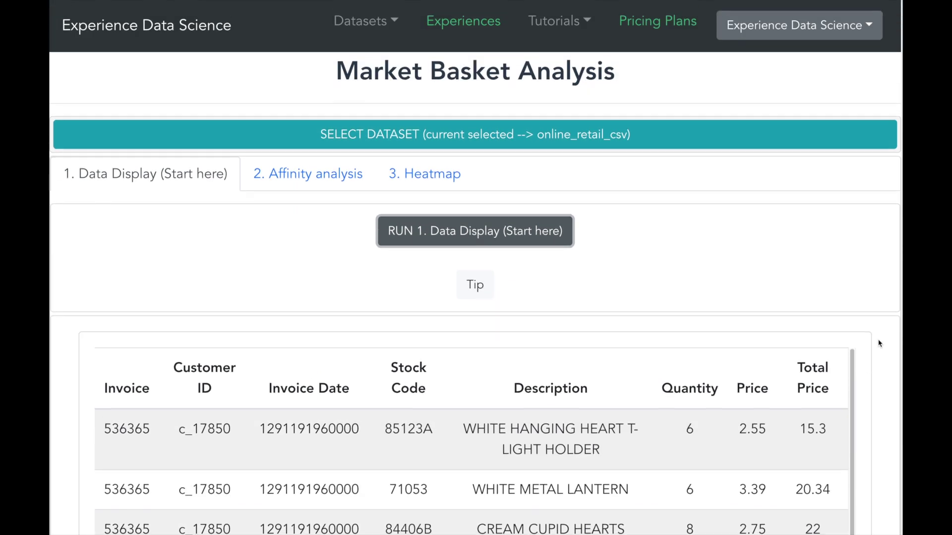
pyautogui.click(309, 187)
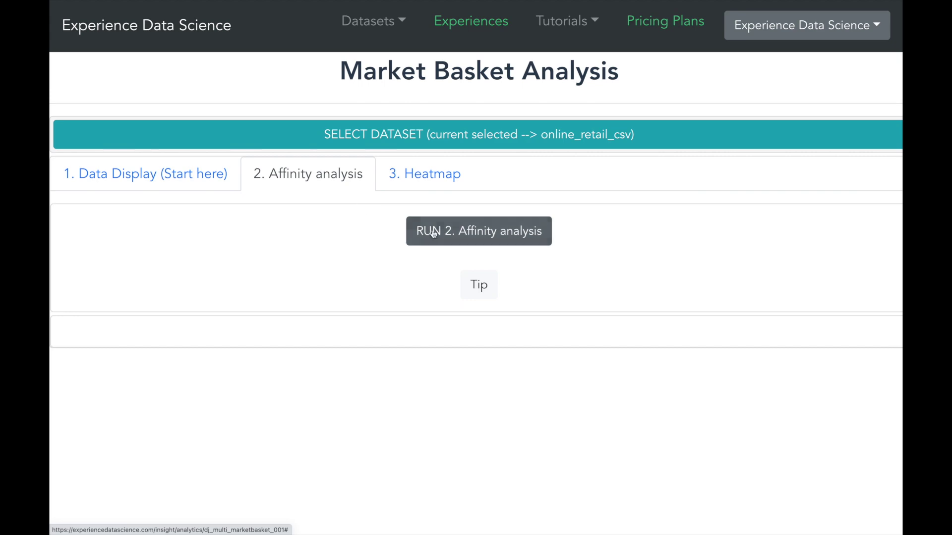
# Group transactions by Invoice, sort by InvoiceDate, and use Description as the item
pyautogui.click(440, 244)
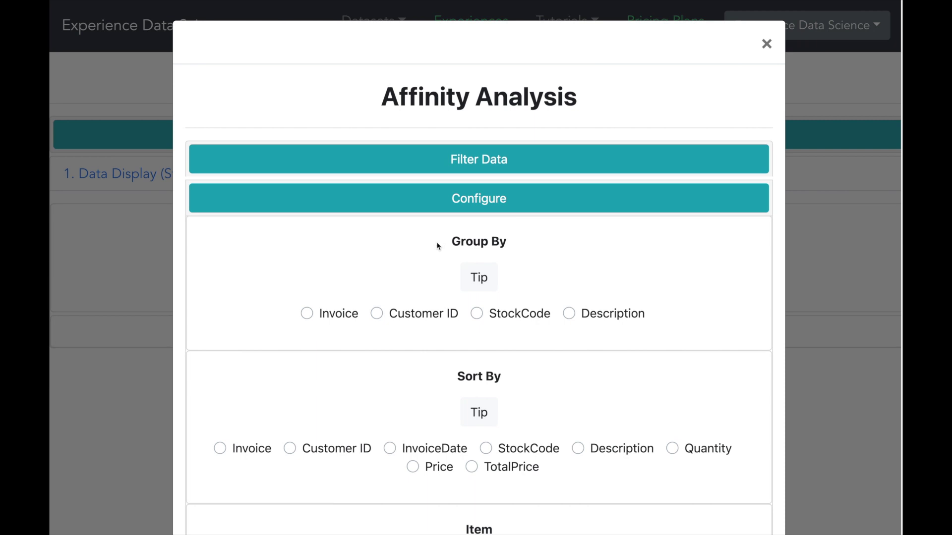
pyautogui.click(307, 314)
pyautogui.scroll(-2, 319, 343)
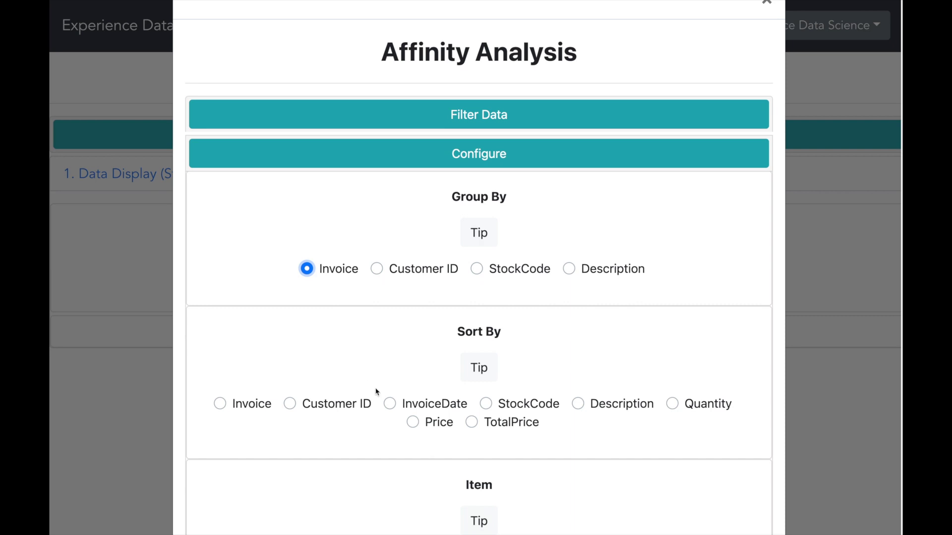
pyautogui.click(390, 402)
pyautogui.scroll(-3, 390, 398)
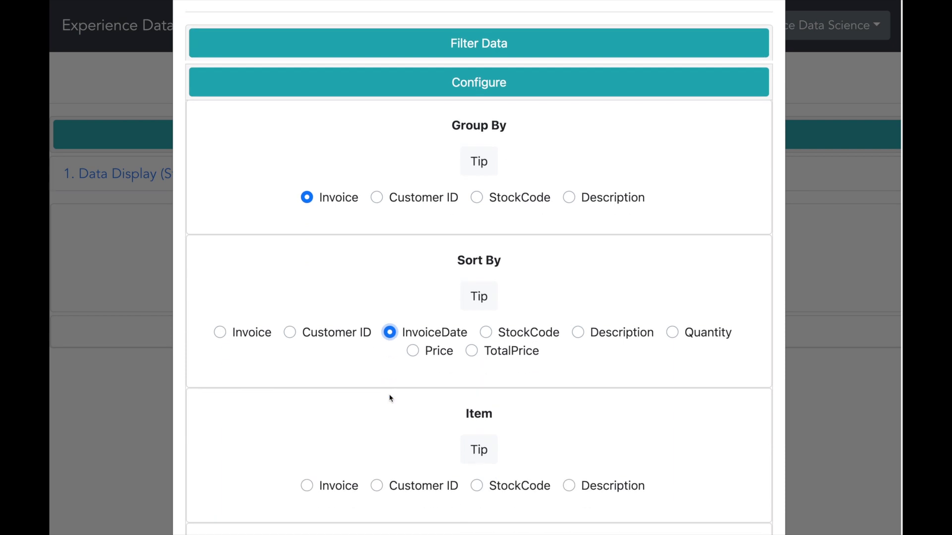
pyautogui.click(476, 378)
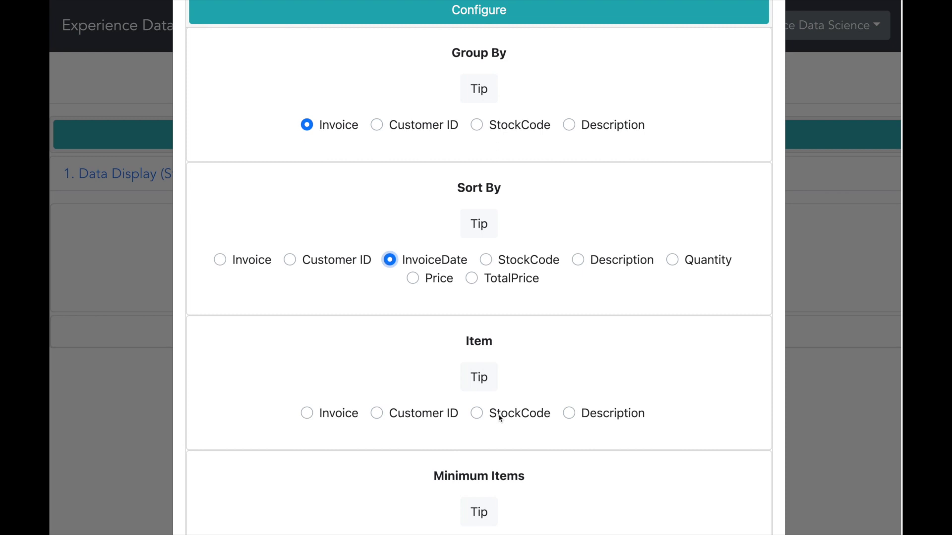
pyautogui.click(569, 414)
# Set minimum items to 10 and minimum support to 0.02
pyautogui.scroll(-3, 570, 418)
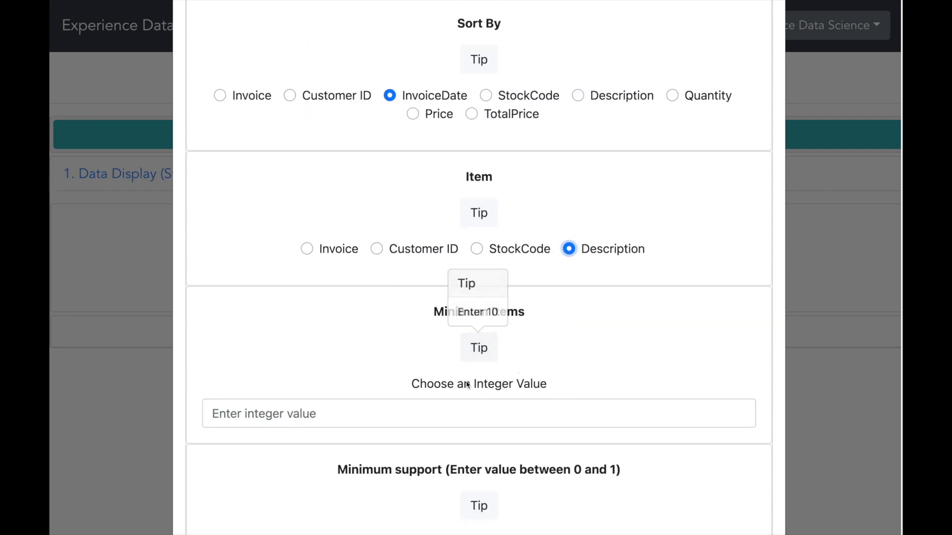
pyautogui.click(446, 409)
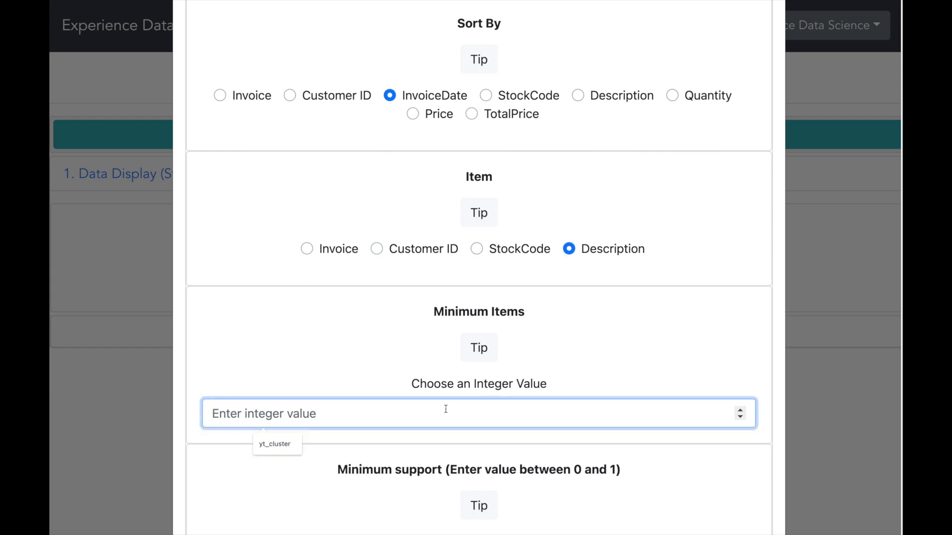
pyautogui.write('10')
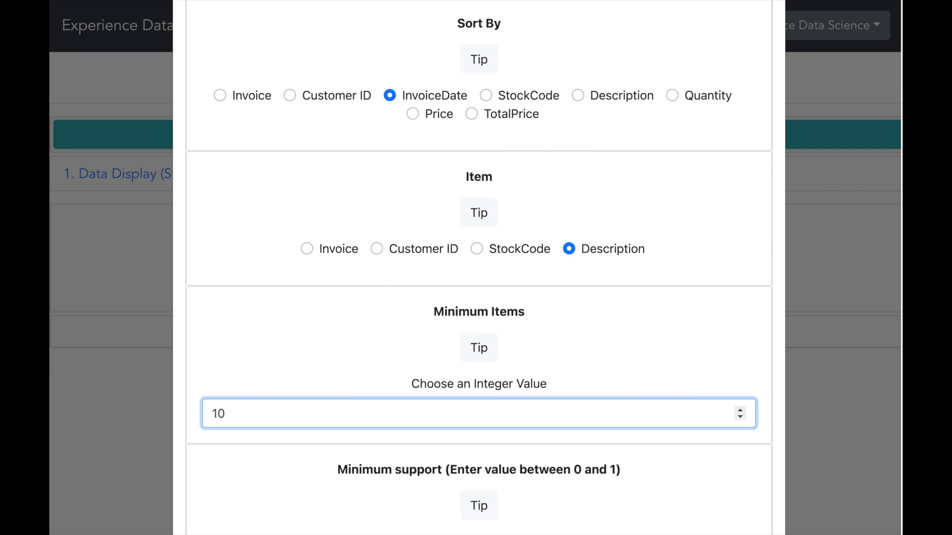
pyautogui.scroll(-3, 447, 414)
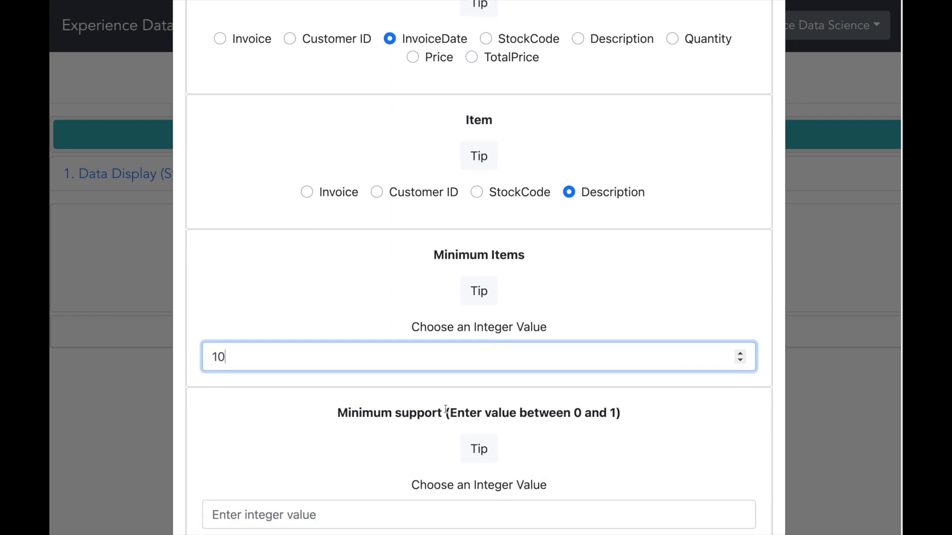
pyautogui.scroll(-3, 447, 412)
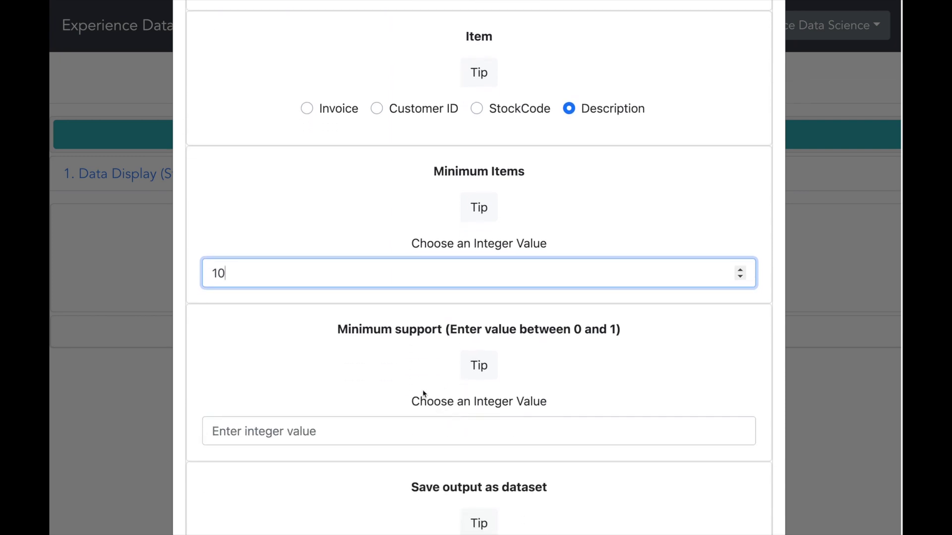
pyautogui.click(477, 365)
pyautogui.click(370, 430)
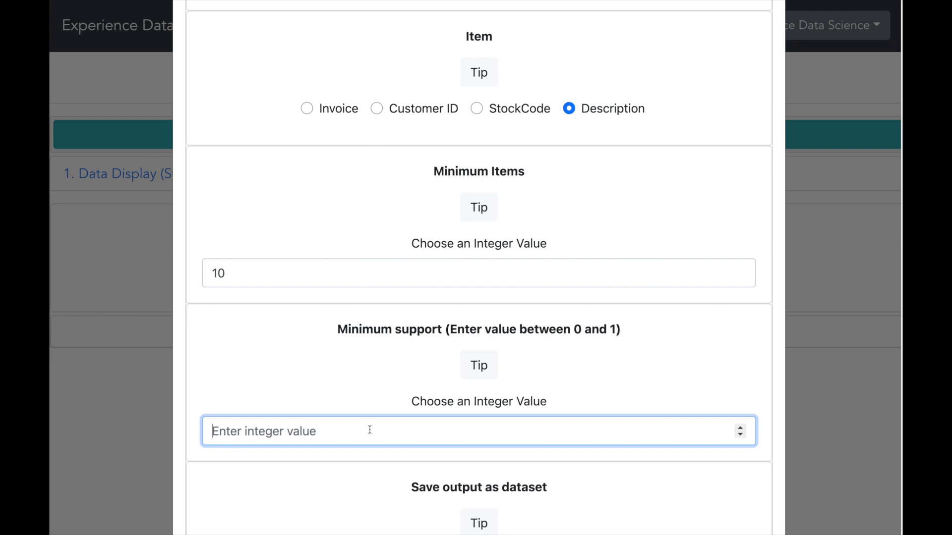
pyautogui.write('0')
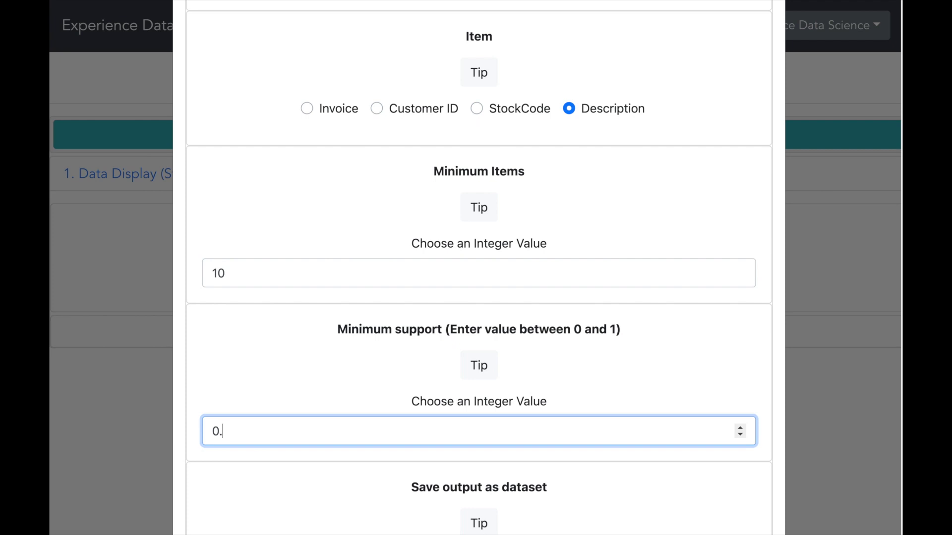
pyautogui.write('.02')
# Save the affinity analysis output as a sharable dataset
pyautogui.scroll(-1, 386, 424)
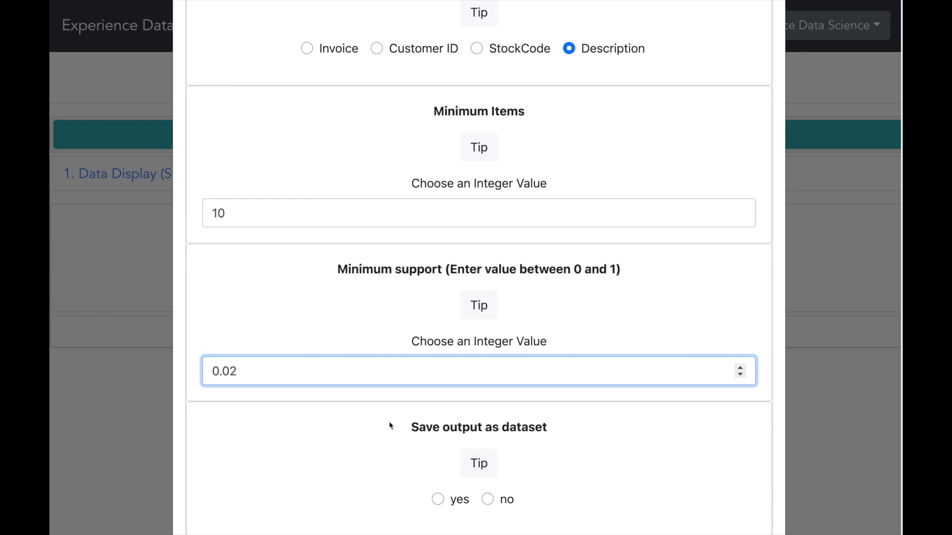
pyautogui.scroll(-1, 390, 425)
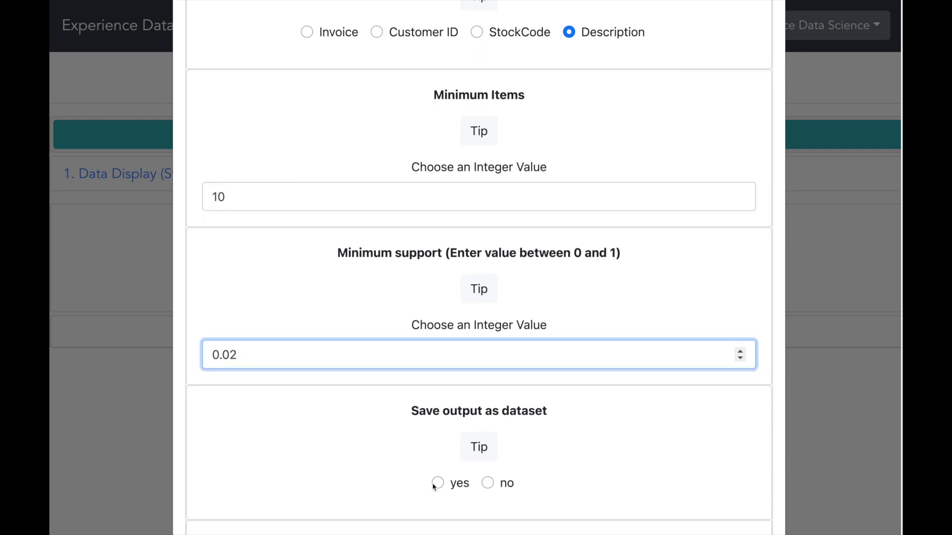
pyautogui.click(437, 484)
pyautogui.scroll(-2, 418, 455)
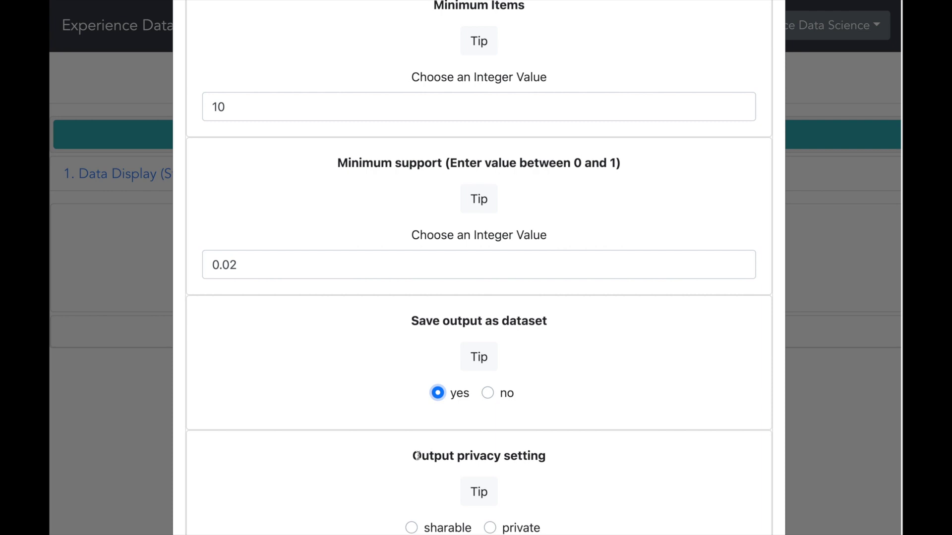
pyautogui.scroll(-2, 417, 455)
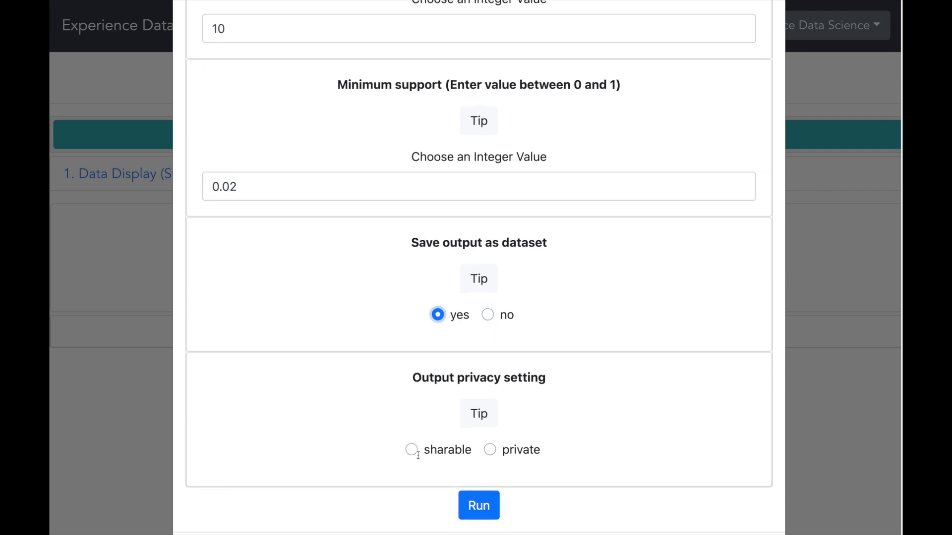
pyautogui.click(411, 450)
pyautogui.click(477, 505)
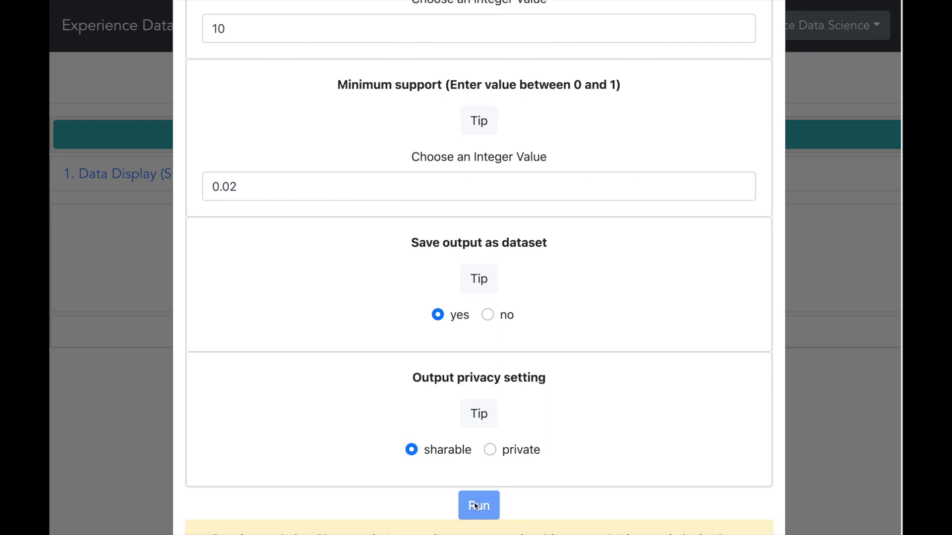
pyautogui.scroll(-2, 678, 466)
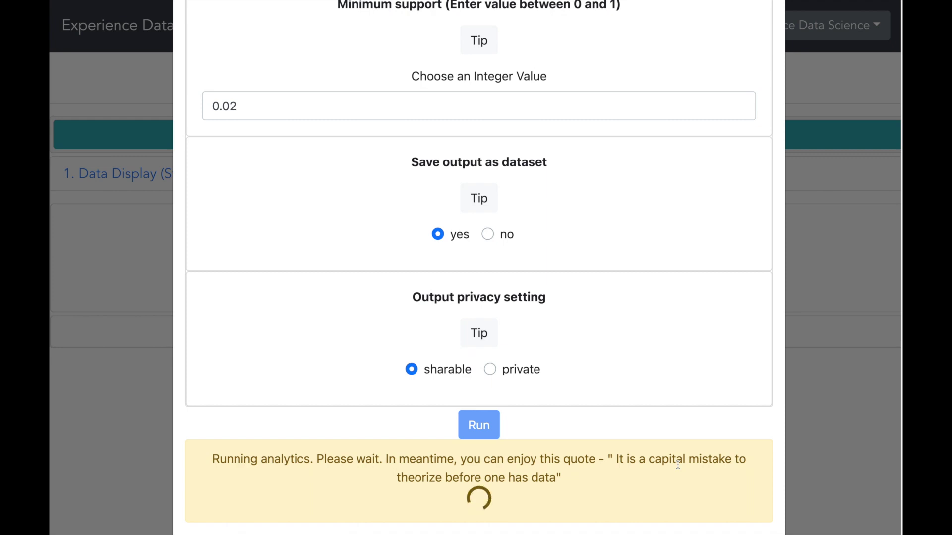
pyautogui.scroll(-6, 751, 462)
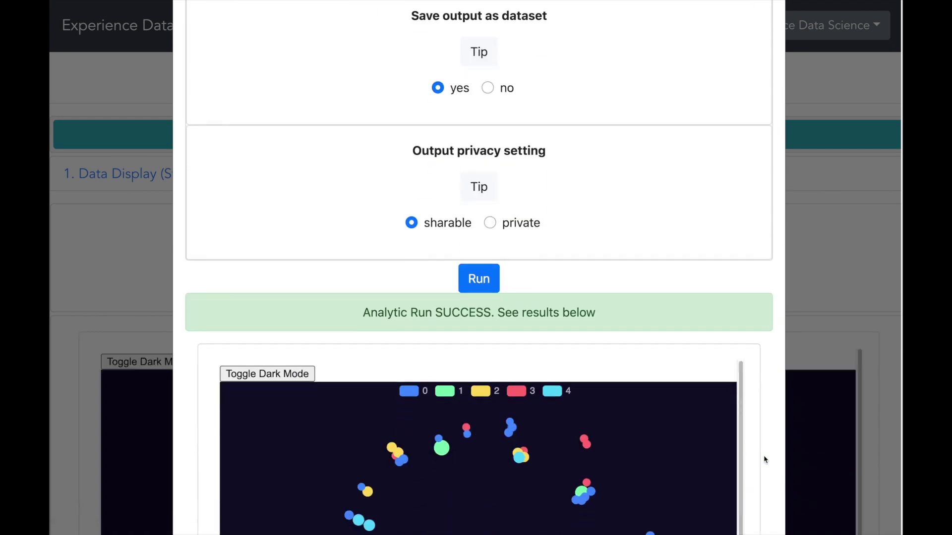
pyautogui.scroll(-5, 764, 459)
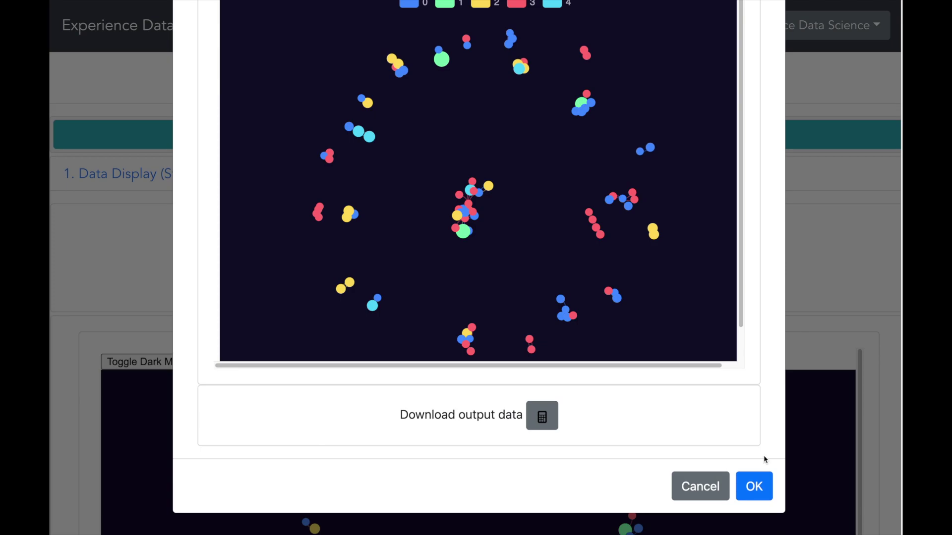
pyautogui.click(755, 480)
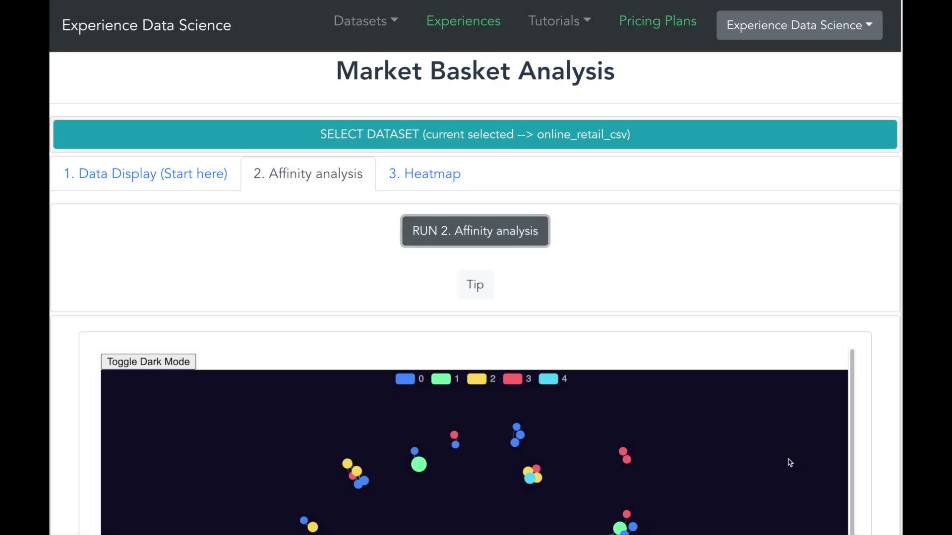
pyautogui.scroll(-7, 788, 461)
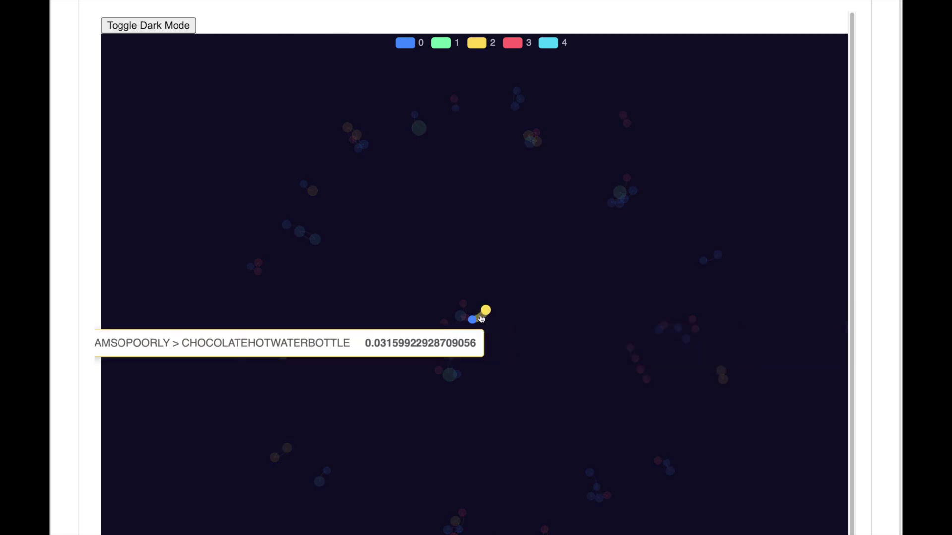
pyautogui.moveTo(464, 319)
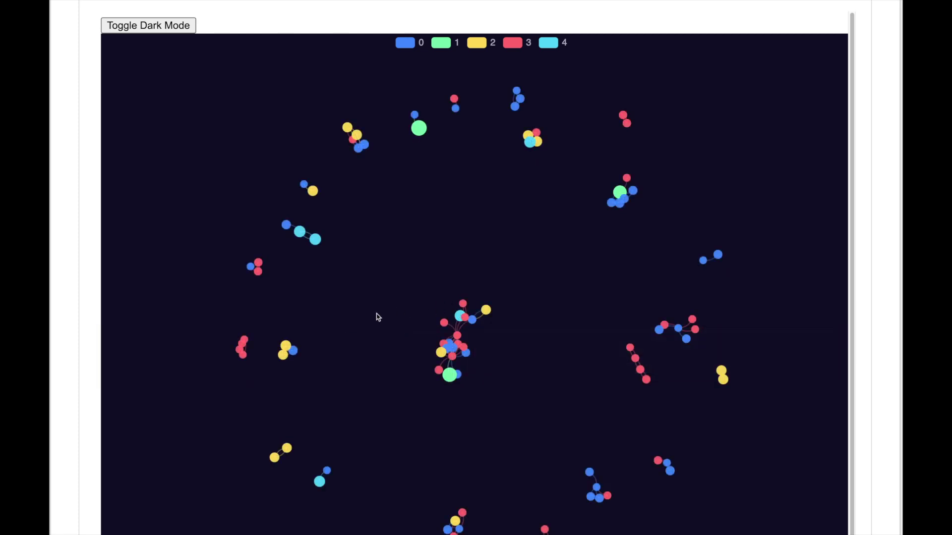
pyautogui.scroll(2, 199, 128)
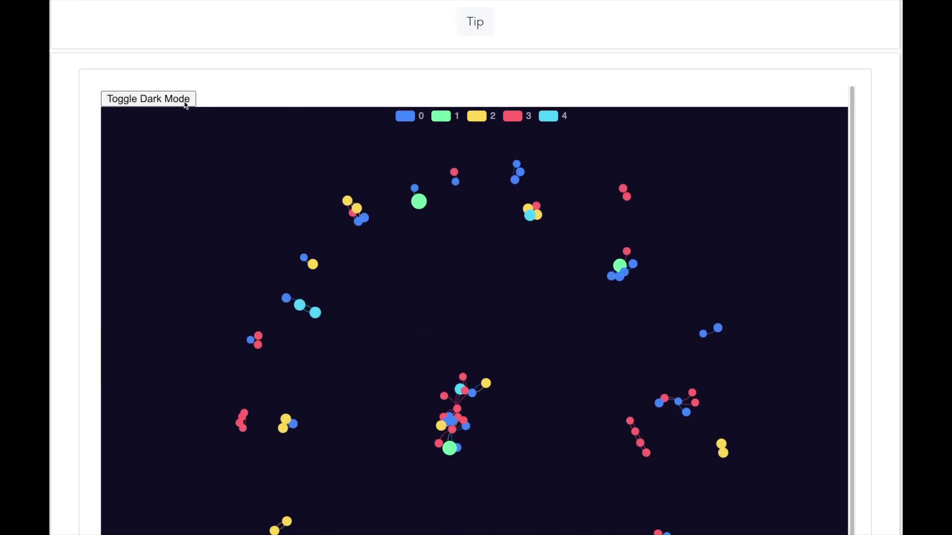
pyautogui.click(187, 103)
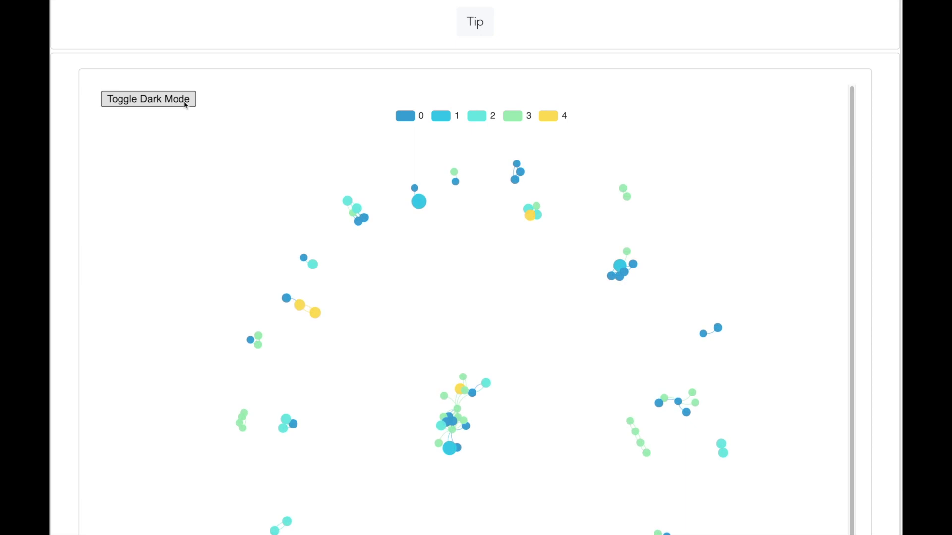
pyautogui.scroll(-1, 197, 164)
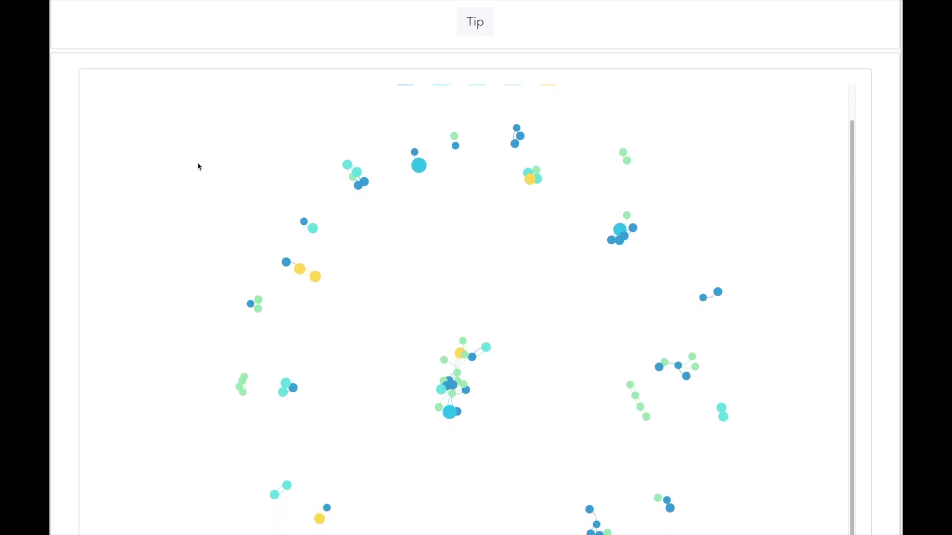
pyautogui.scroll(-1, 198, 167)
pyautogui.scroll(1, 198, 167)
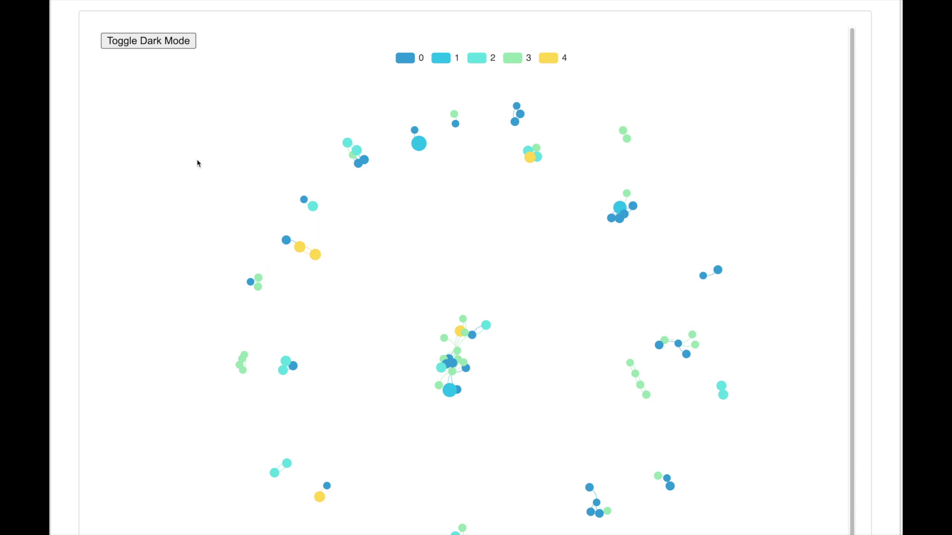
pyautogui.click(171, 40)
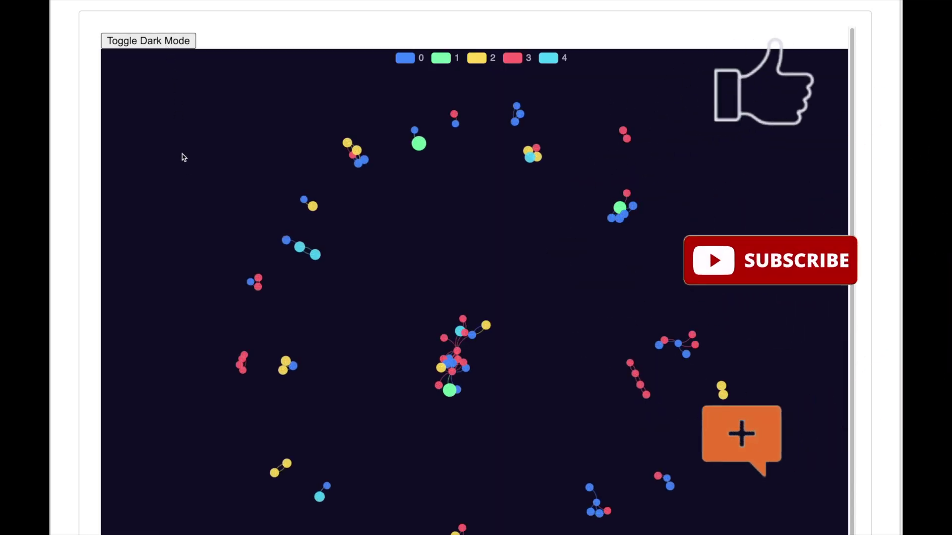
pyautogui.scroll(5, 191, 179)
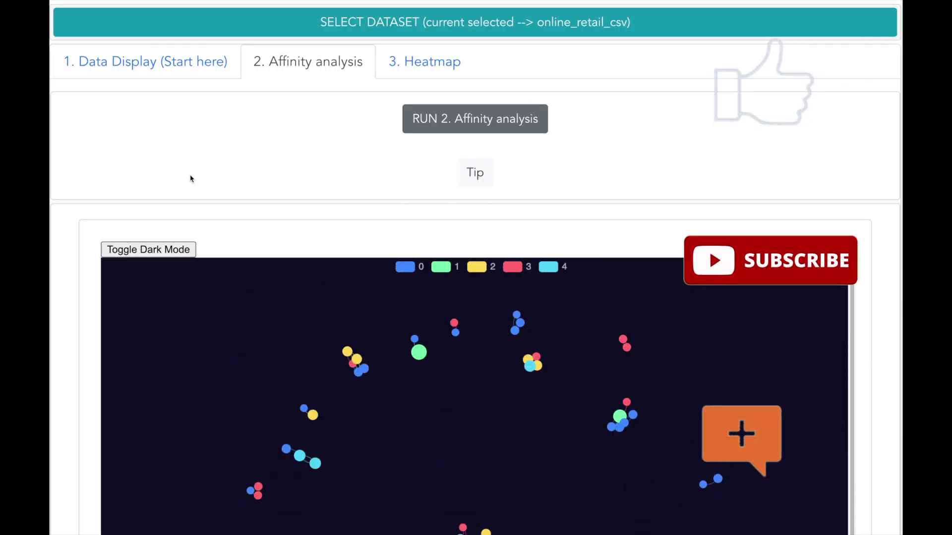
pyautogui.scroll(1, 191, 178)
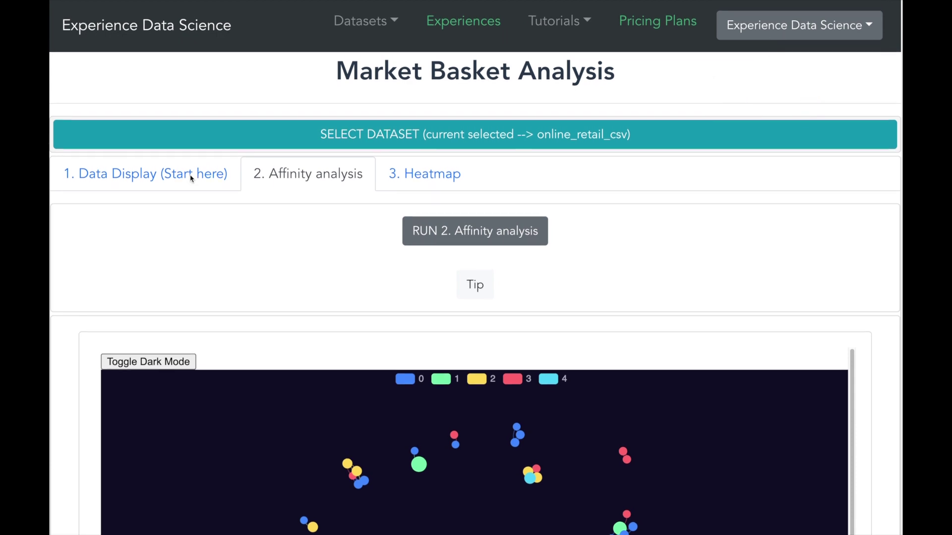
# In the Heatmap step, refresh the dataset list and pick online_retail_csv_output_affinityanalysis
pyautogui.click(454, 186)
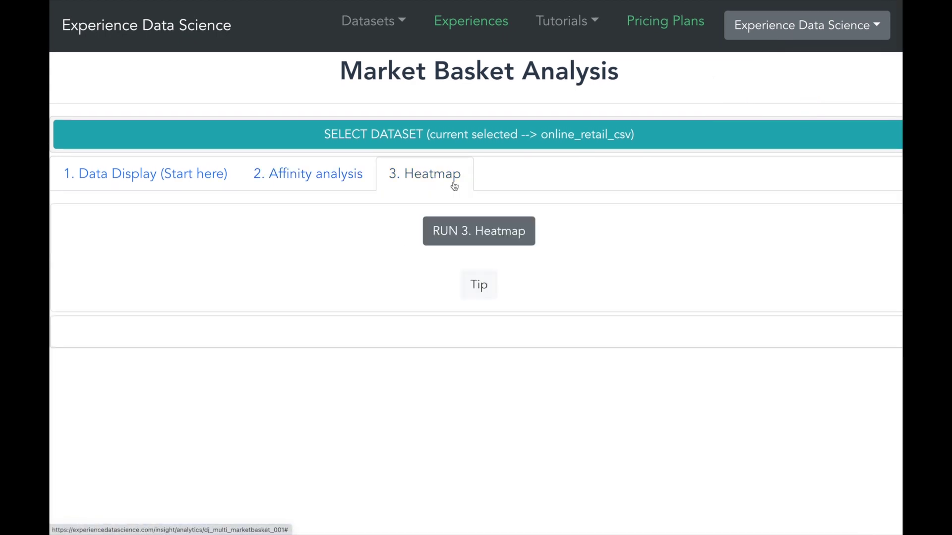
pyautogui.click(464, 145)
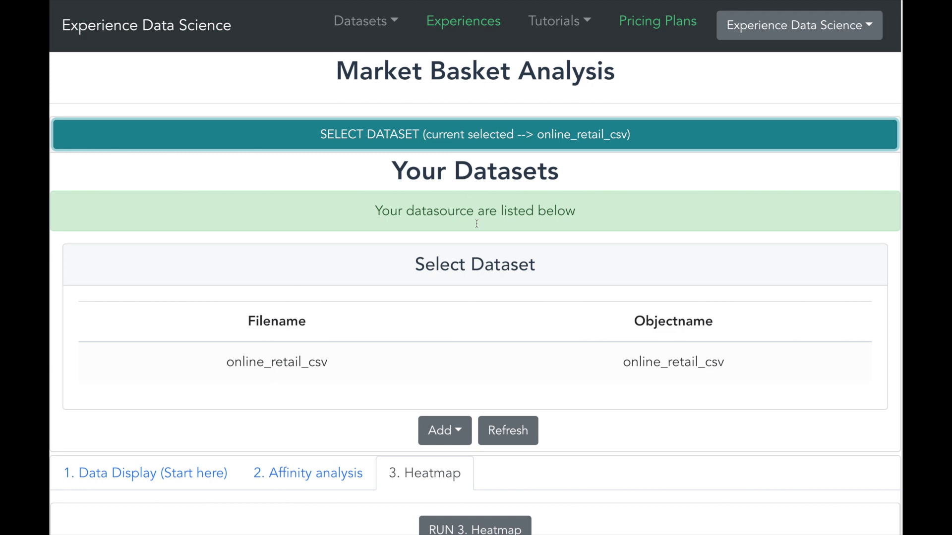
pyautogui.click(514, 429)
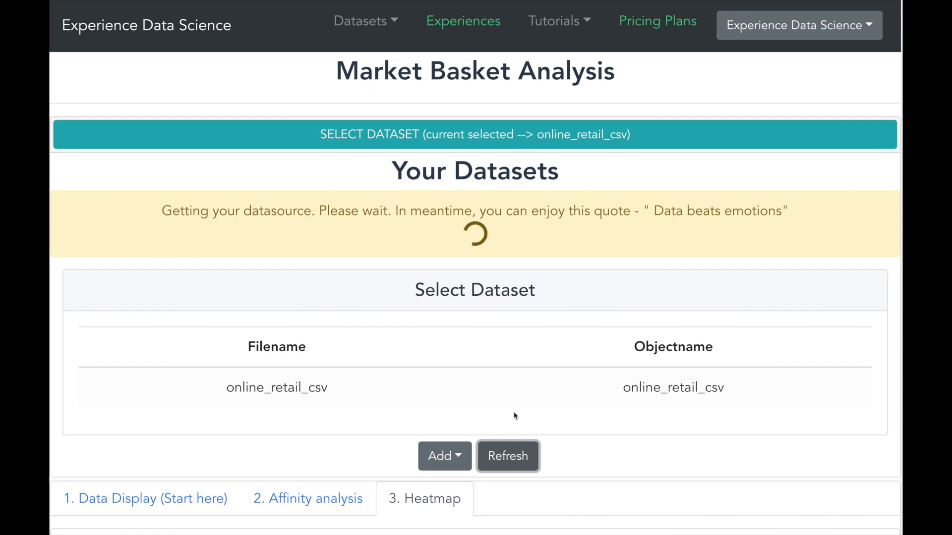
pyautogui.click(446, 414)
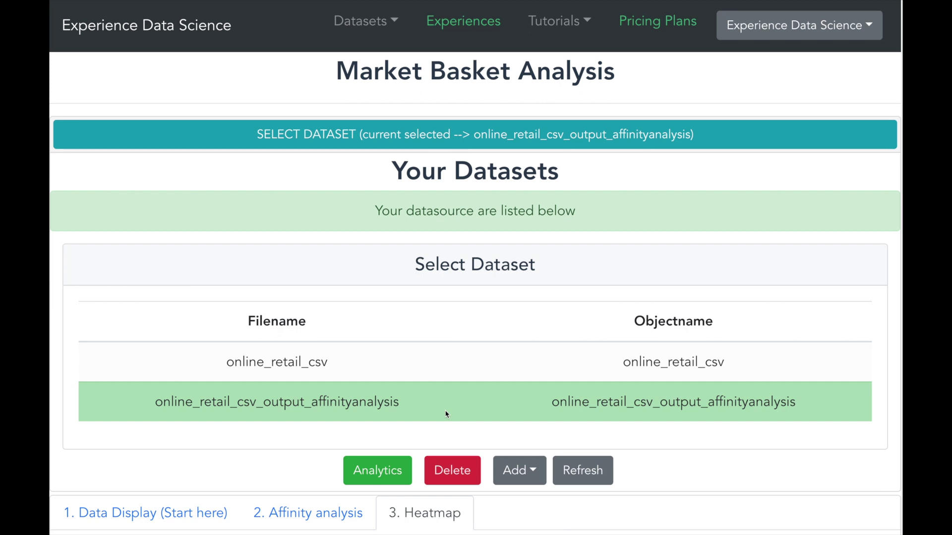
pyautogui.click(497, 136)
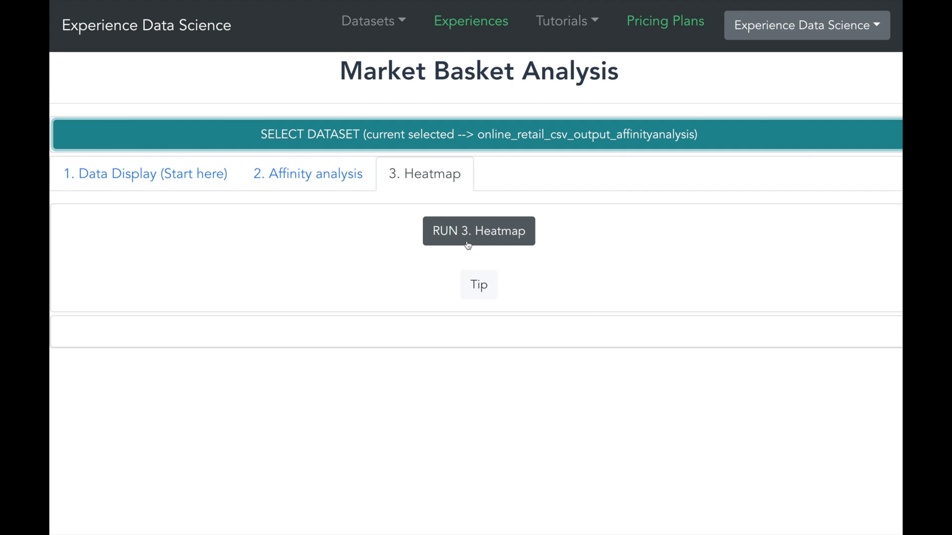
pyautogui.click(468, 245)
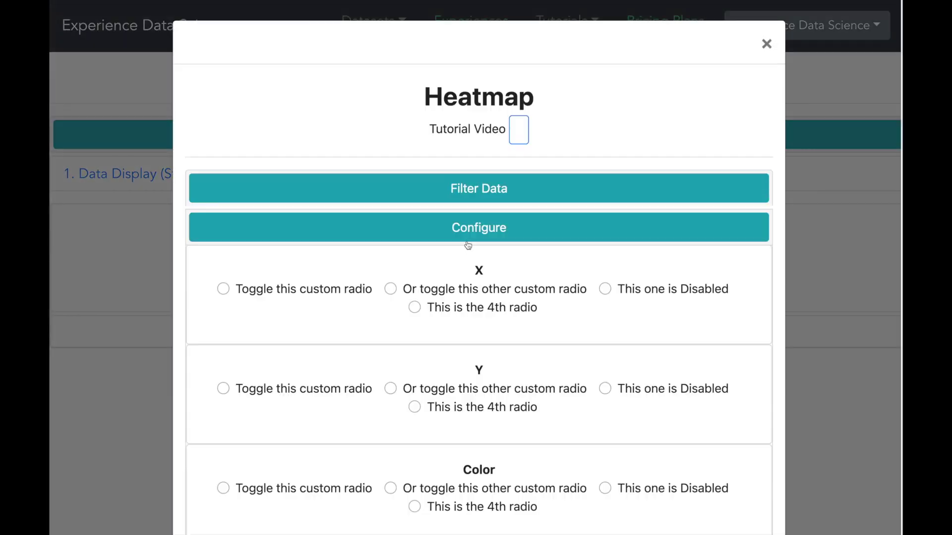
# Put item_a on the heatmap's X axis and item_b on its Y axis
pyautogui.click(479, 308)
pyautogui.scroll(-1, 479, 308)
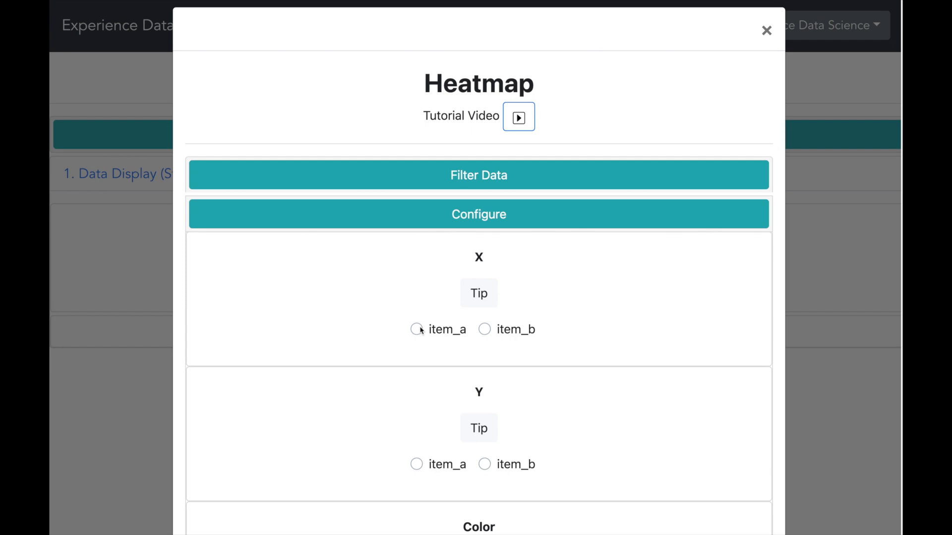
pyautogui.click(417, 330)
pyautogui.scroll(-3, 429, 276)
pyautogui.click(479, 347)
pyautogui.click(484, 383)
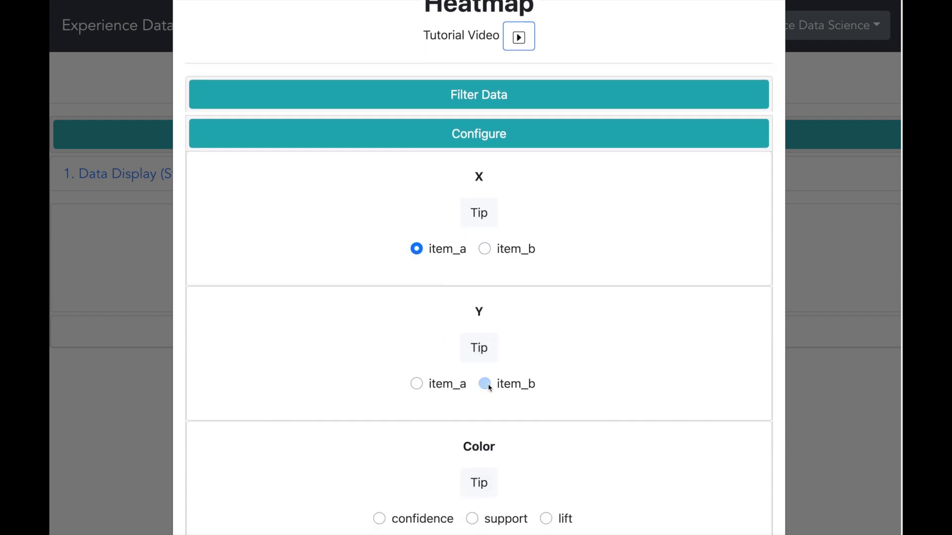
pyautogui.scroll(-2, 489, 386)
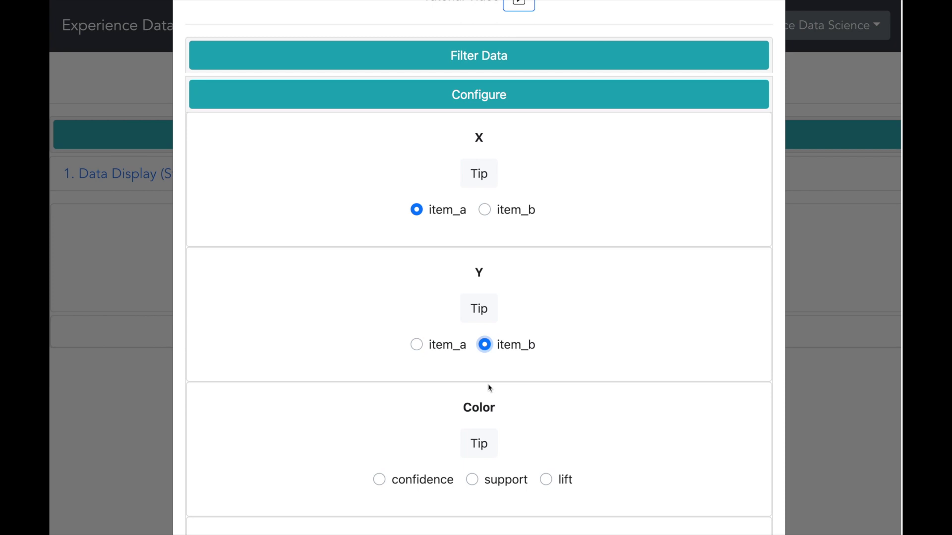
pyautogui.scroll(-2, 488, 384)
# Colour cells by average confidence, make the output sharable, and run the heatmap
pyautogui.click(487, 395)
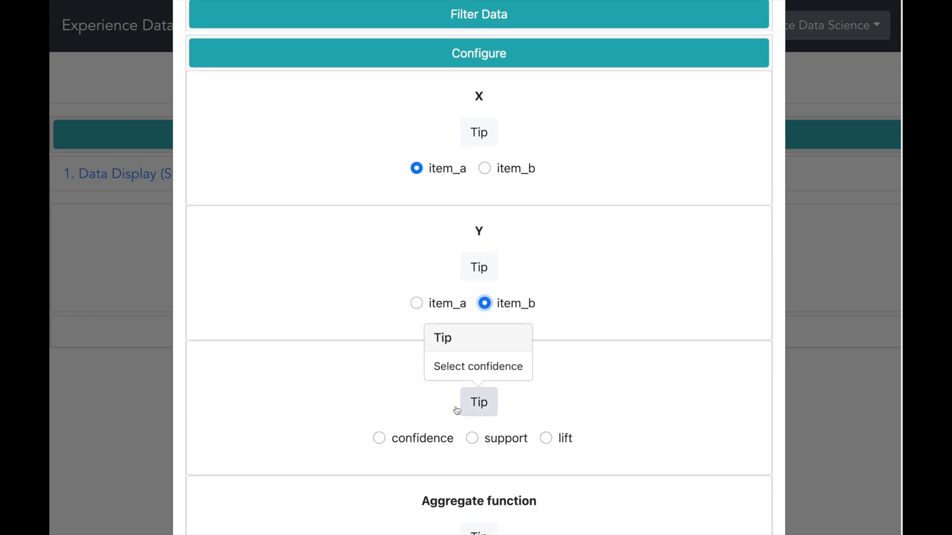
pyautogui.click(377, 439)
pyautogui.scroll(-4, 367, 416)
pyautogui.scroll(-4, 367, 415)
pyautogui.click(484, 389)
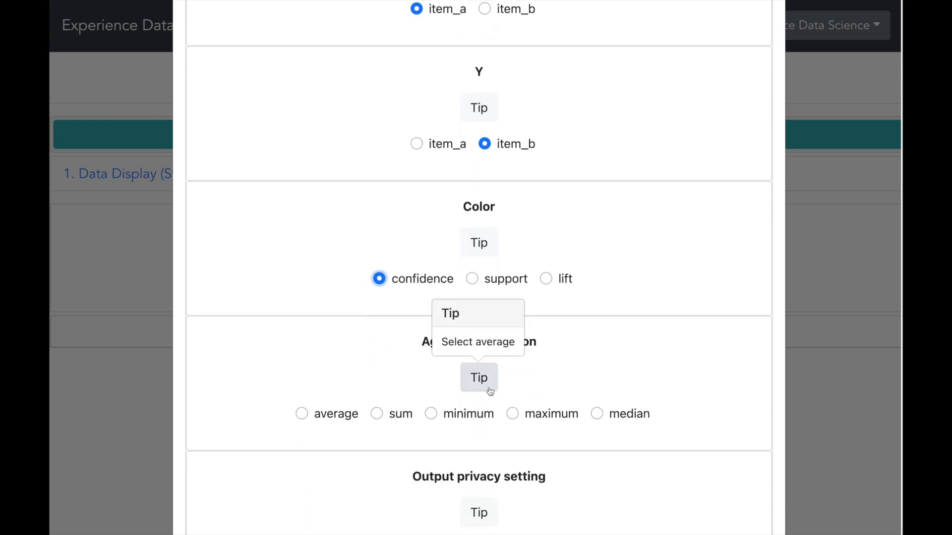
pyautogui.click(305, 418)
pyautogui.scroll(-8, 306, 420)
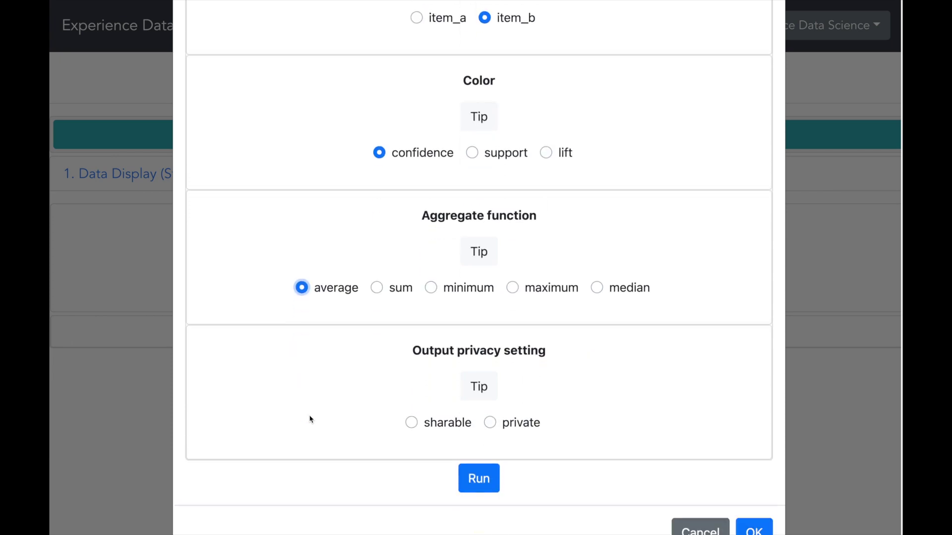
pyautogui.click(412, 383)
pyautogui.click(477, 438)
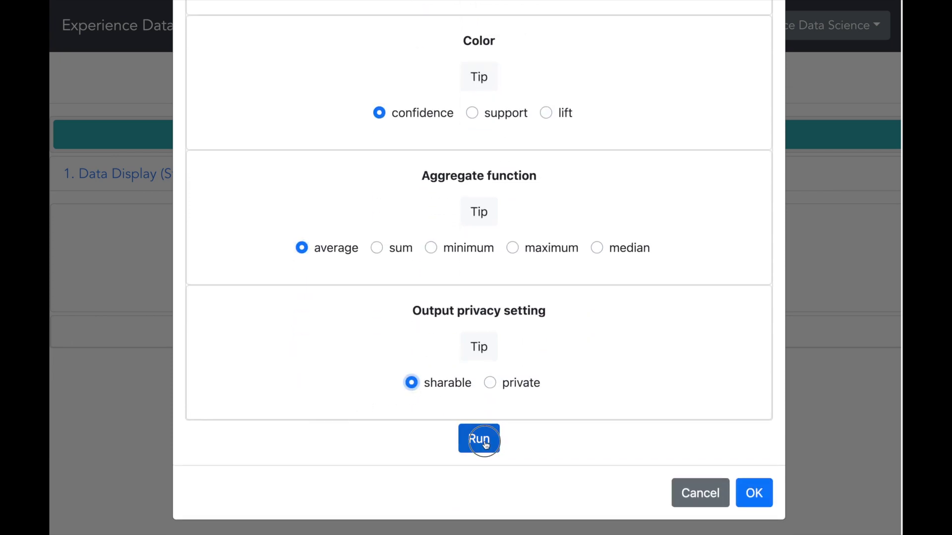
pyautogui.scroll(-1, 669, 398)
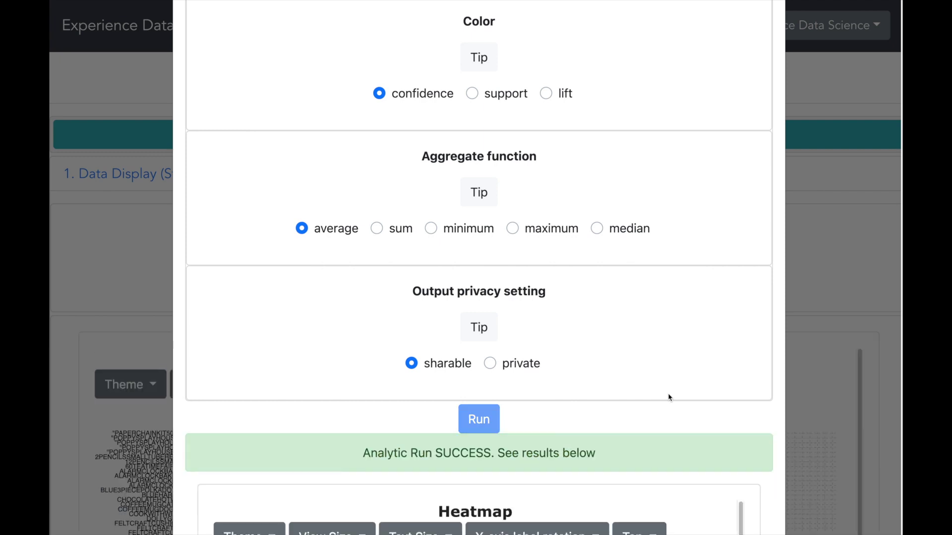
# Close the run dialog, then limit the heatmap to Top 50 in the Dark Purple Orange theme
pyautogui.scroll(-4, 741, 400)
pyautogui.scroll(-6, 743, 402)
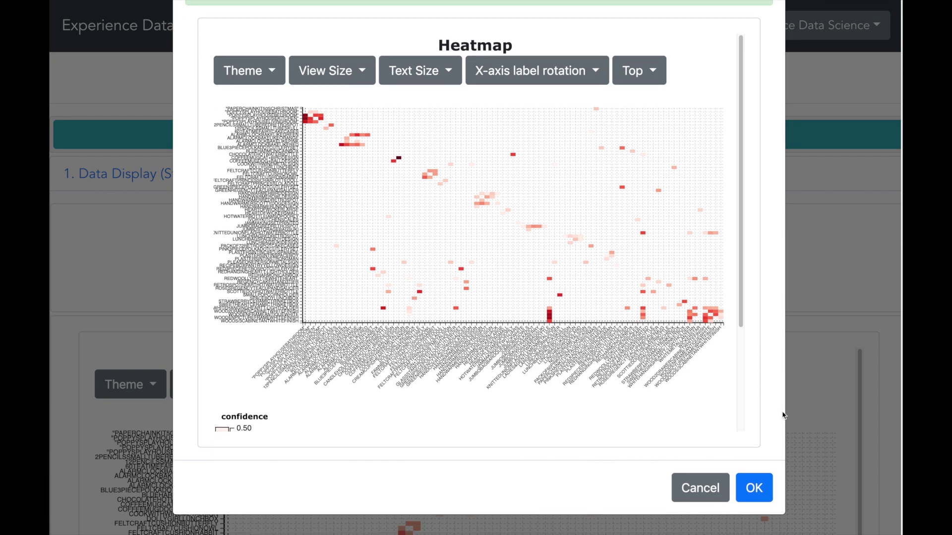
pyautogui.click(758, 479)
pyautogui.scroll(-4, 892, 425)
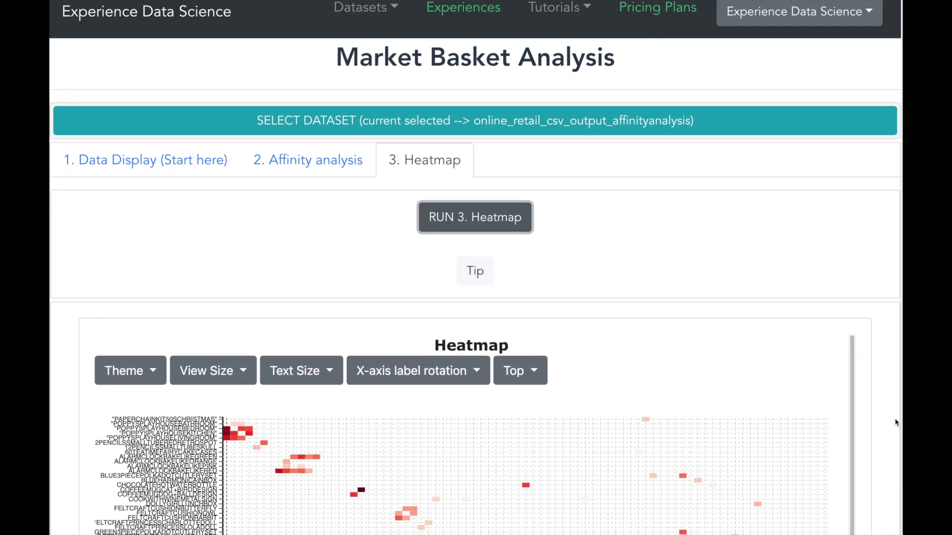
pyautogui.scroll(-2, 897, 423)
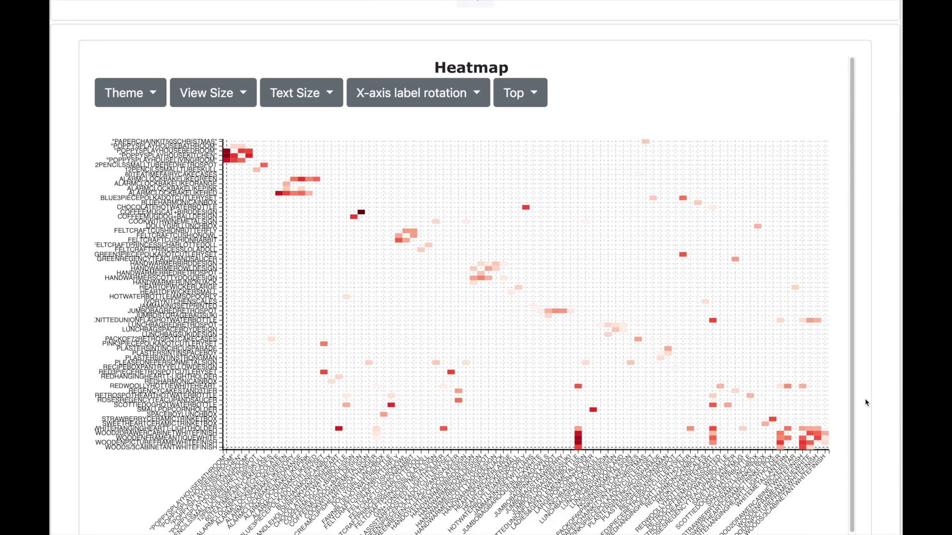
pyautogui.click(519, 101)
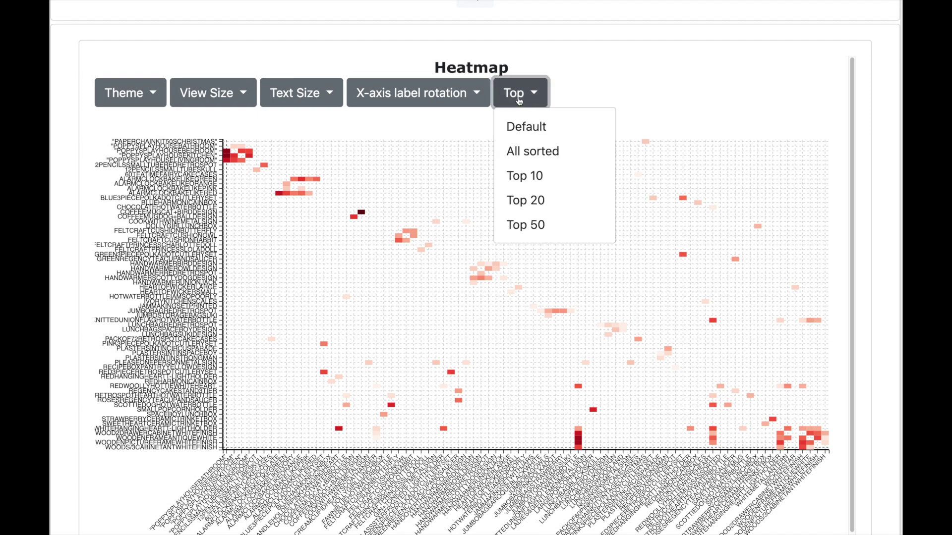
pyautogui.click(519, 222)
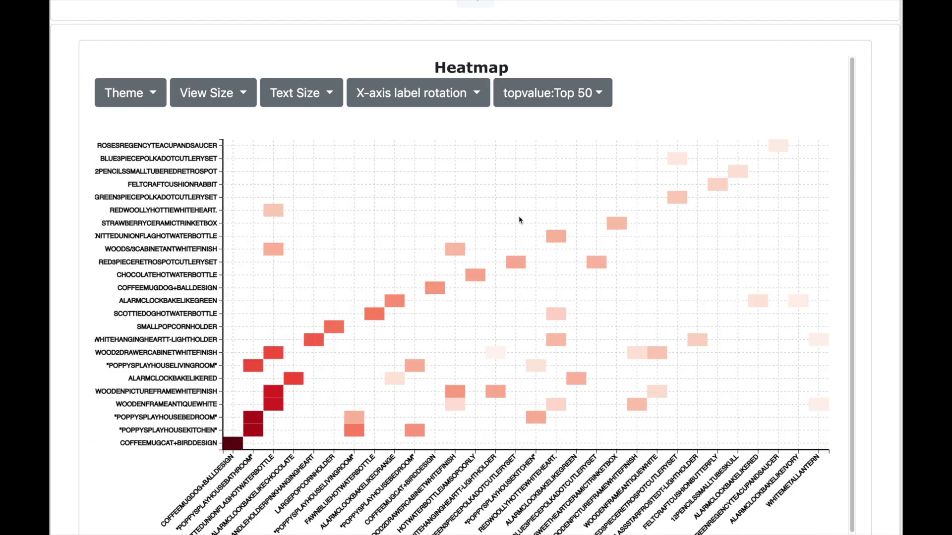
pyautogui.click(151, 94)
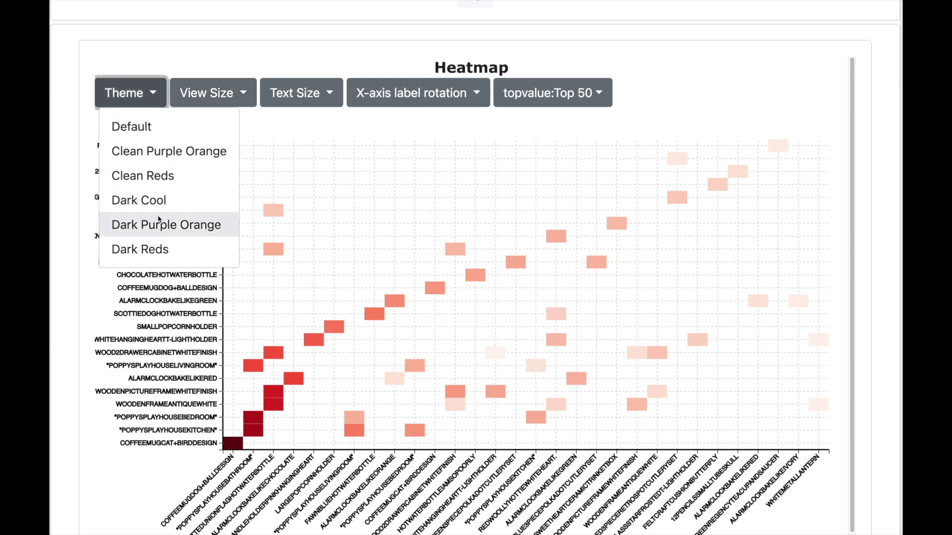
pyautogui.click(159, 223)
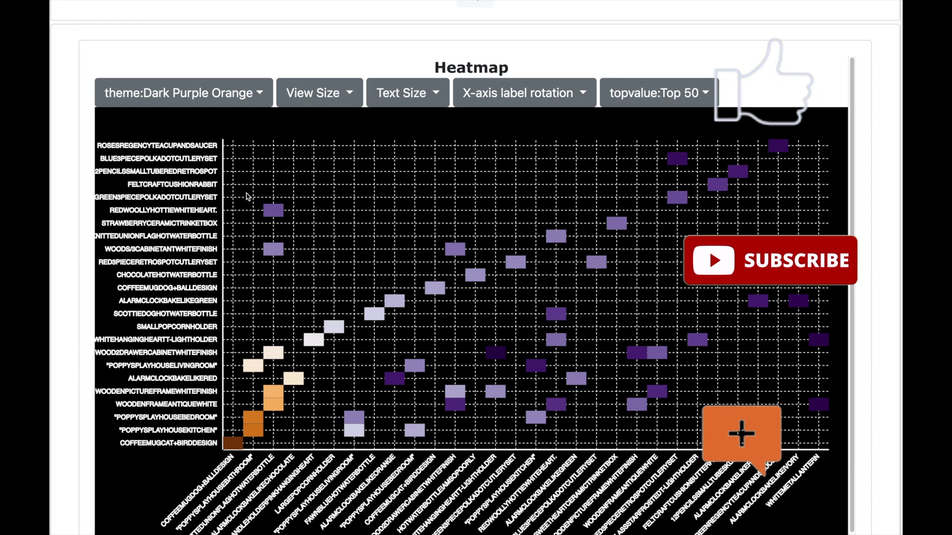
pyautogui.scroll(6, 247, 196)
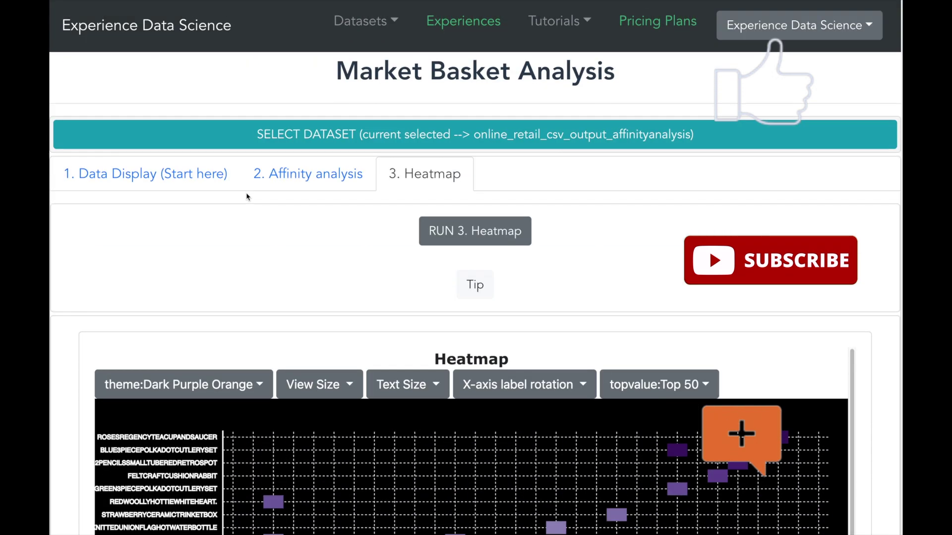